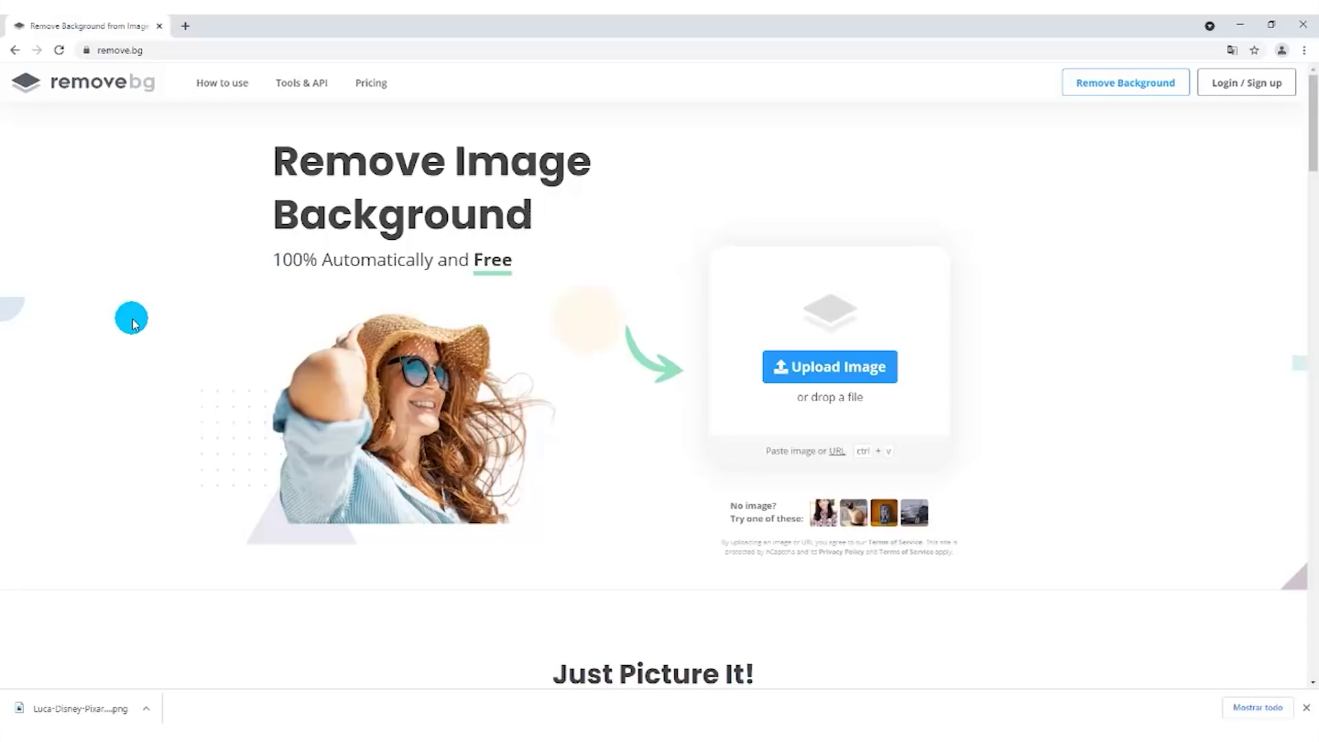
Upload Luca-Disney-Pixar.jpg from the Descargas folder to have its background removed
scroll(168, 302, down, 3)
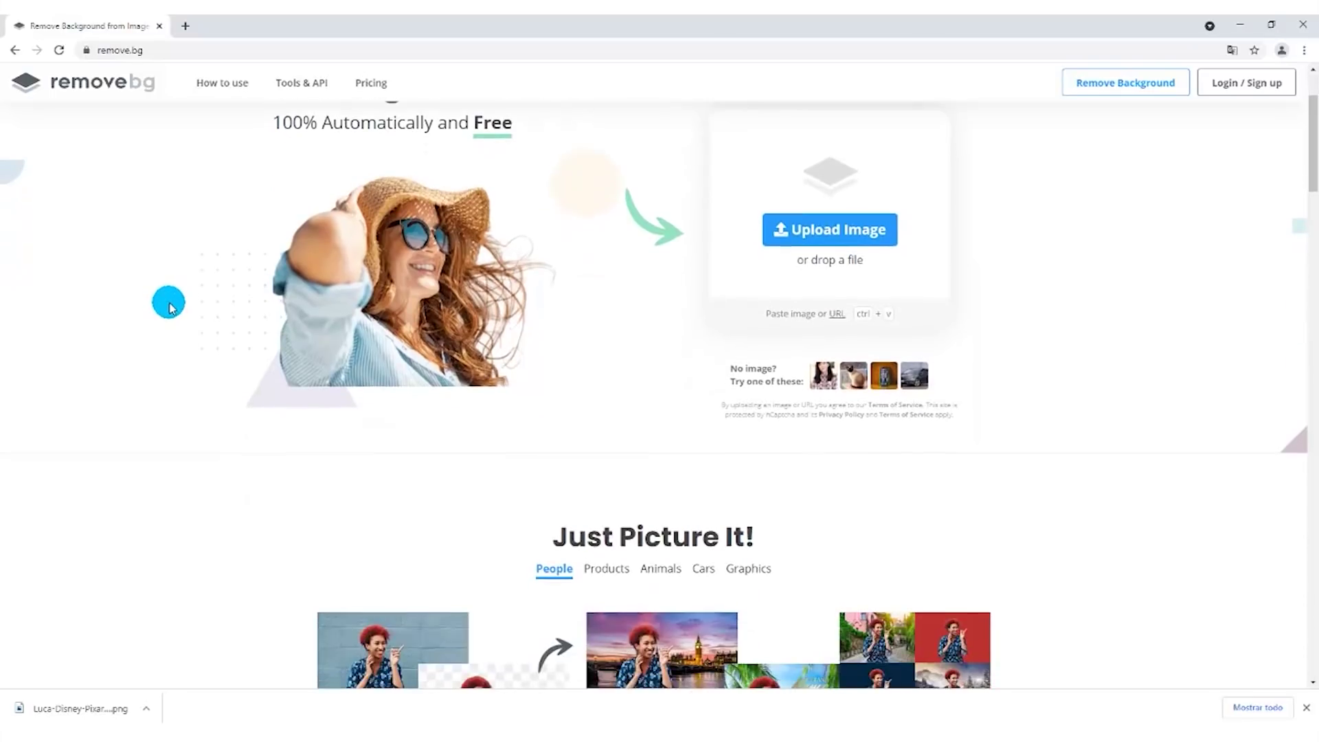
scroll(168, 303, down, 3)
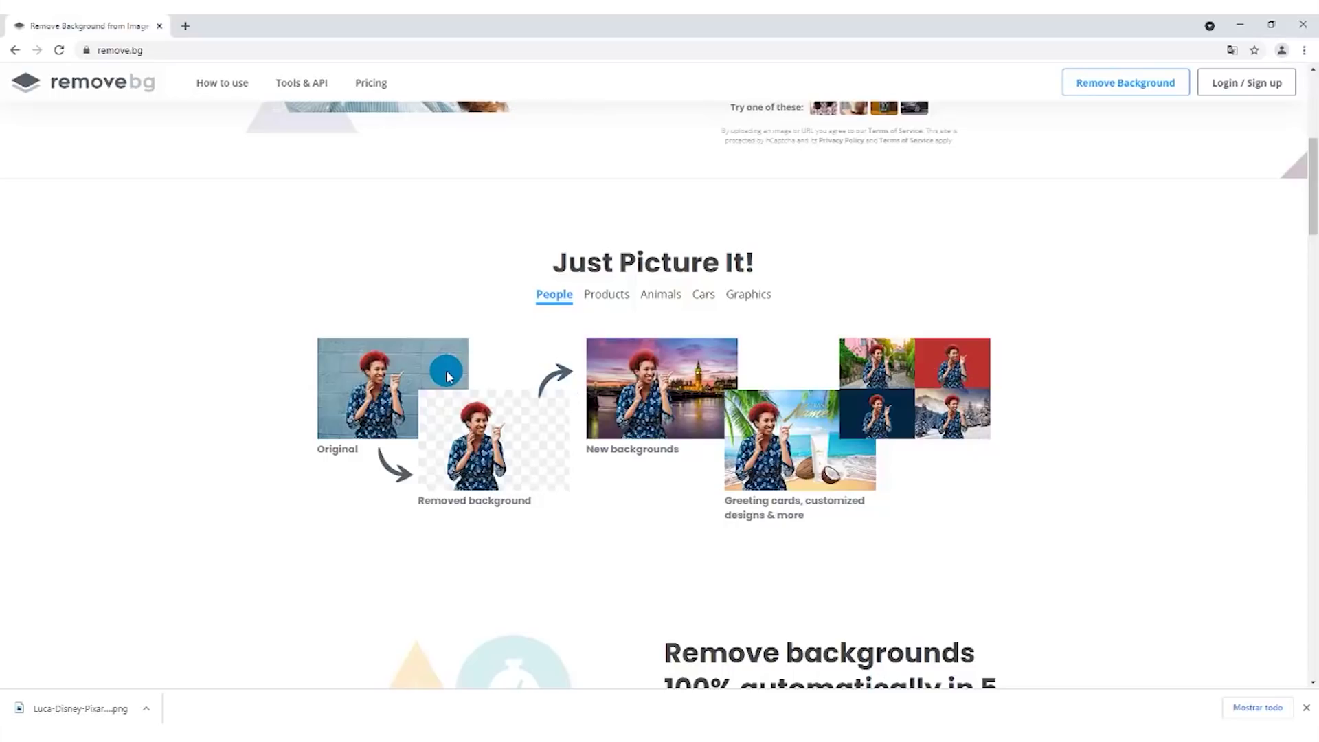
scroll(533, 412, up, 6)
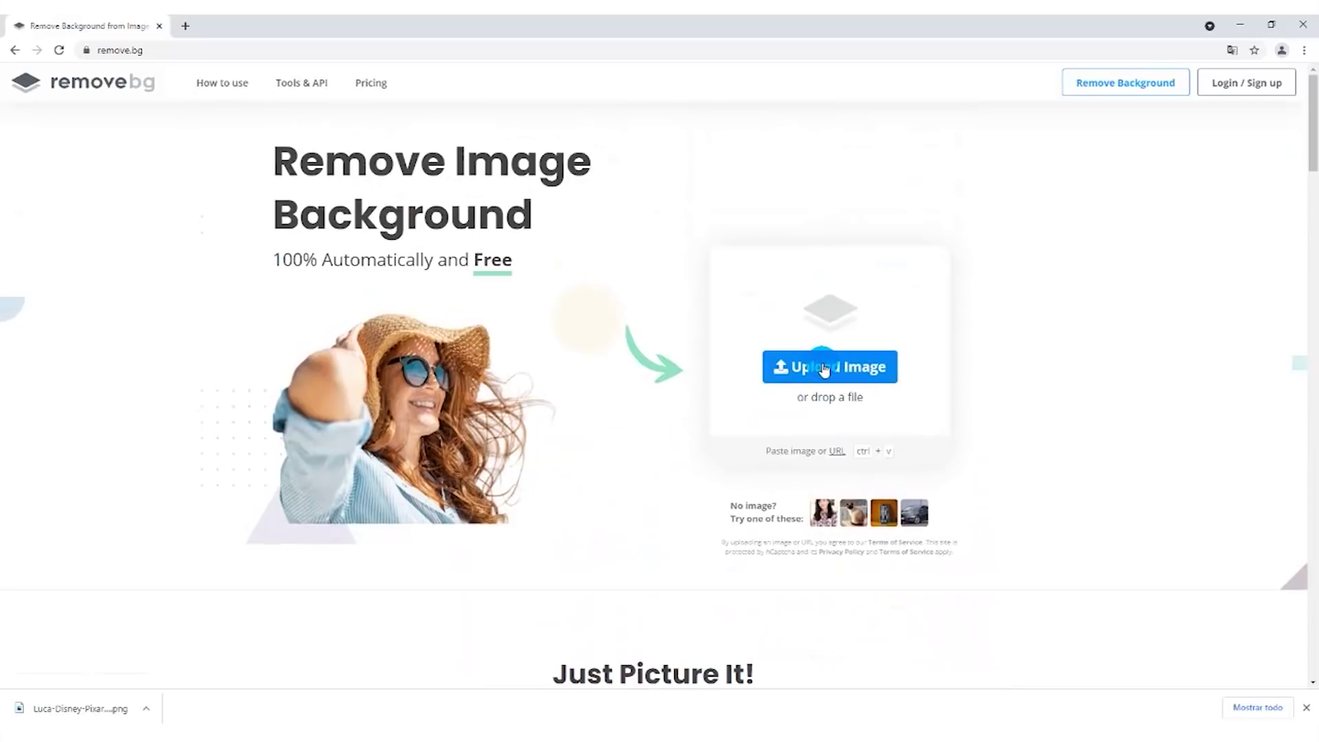
click(825, 370)
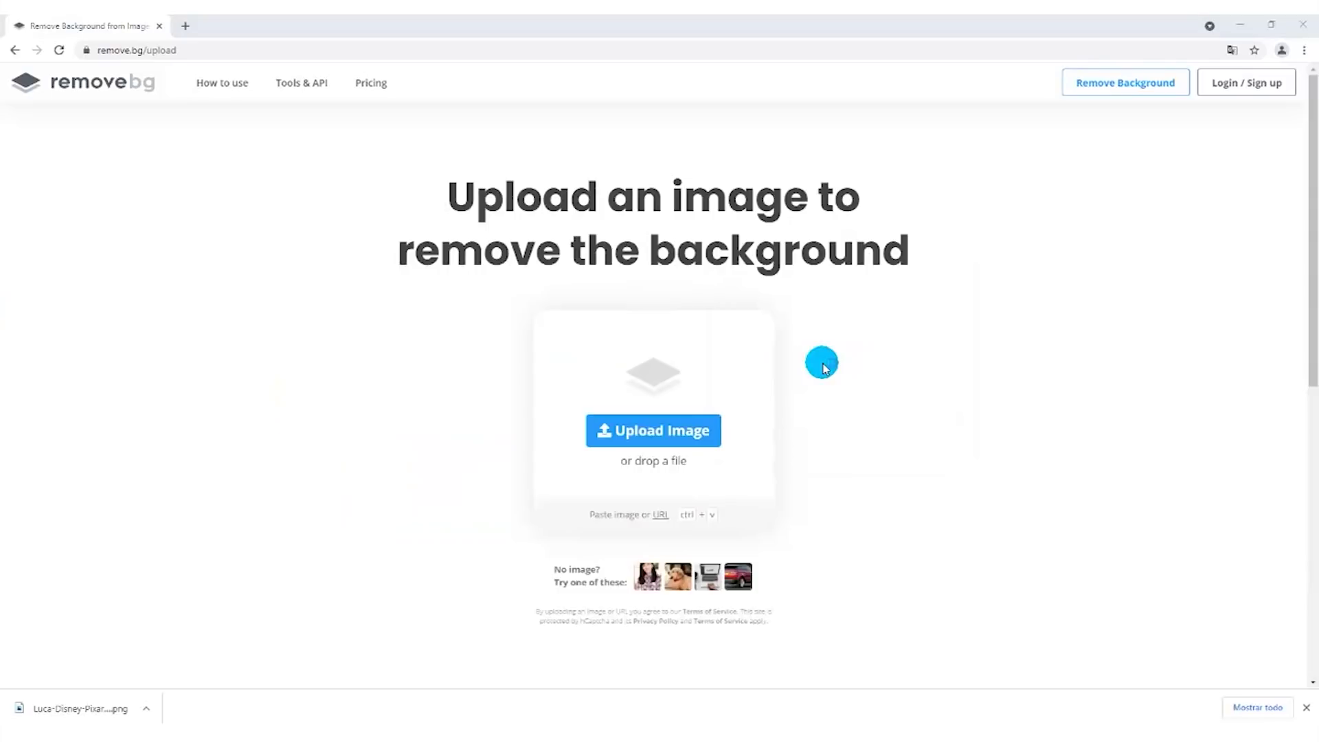
click(714, 420)
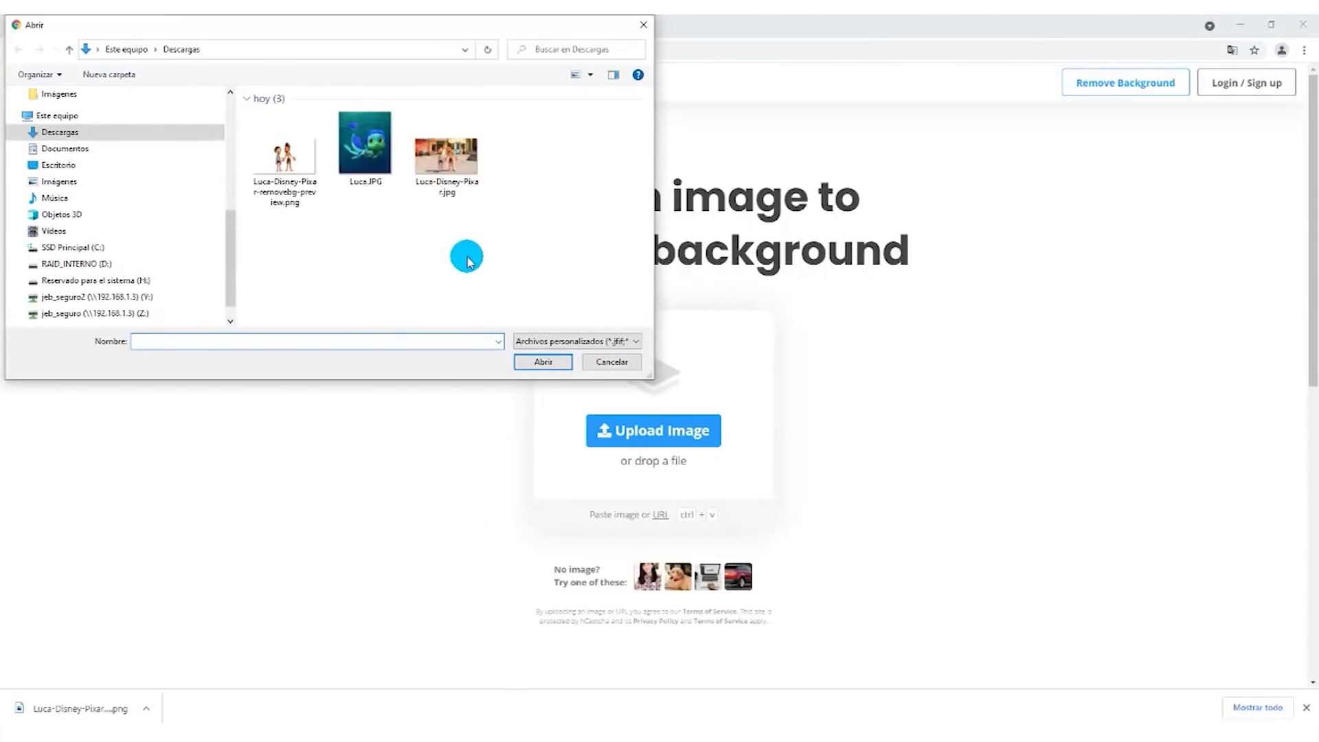
click(438, 163)
double_click(439, 162)
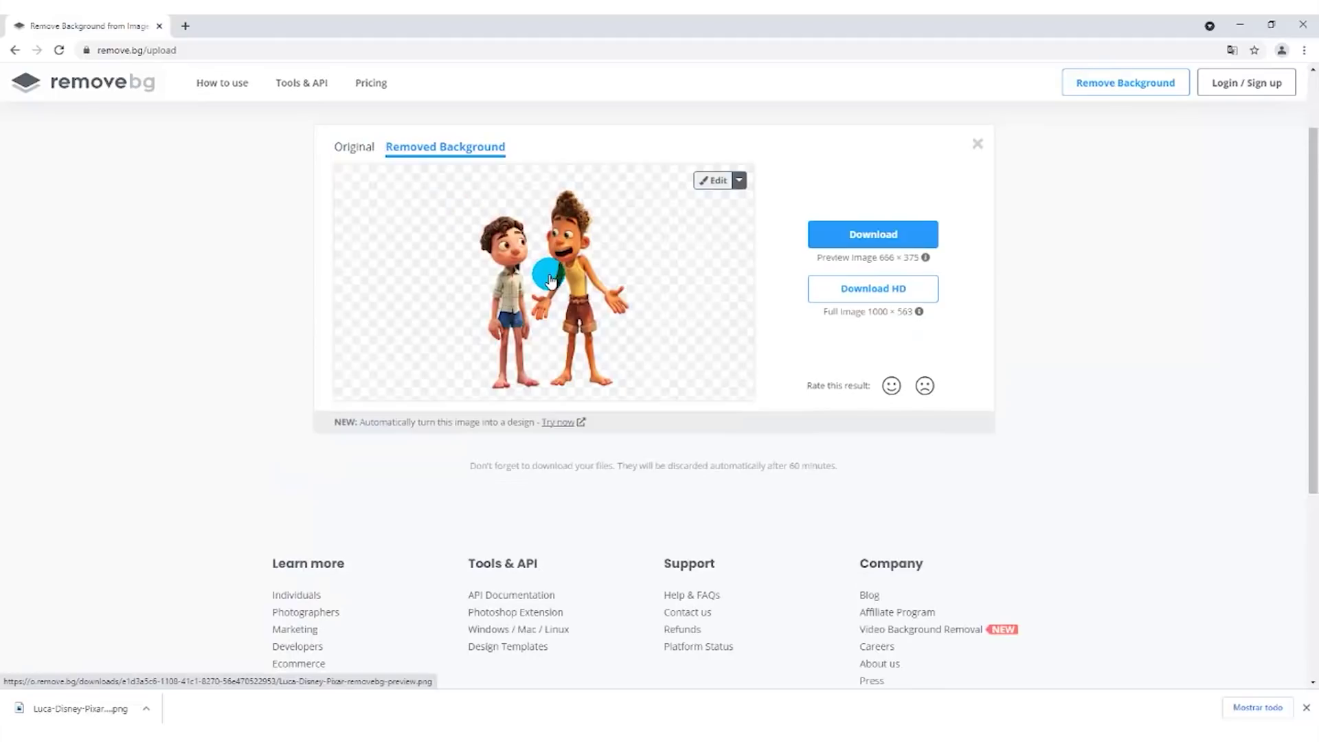
Compare the original image with the version whose background has been removed
click(351, 148)
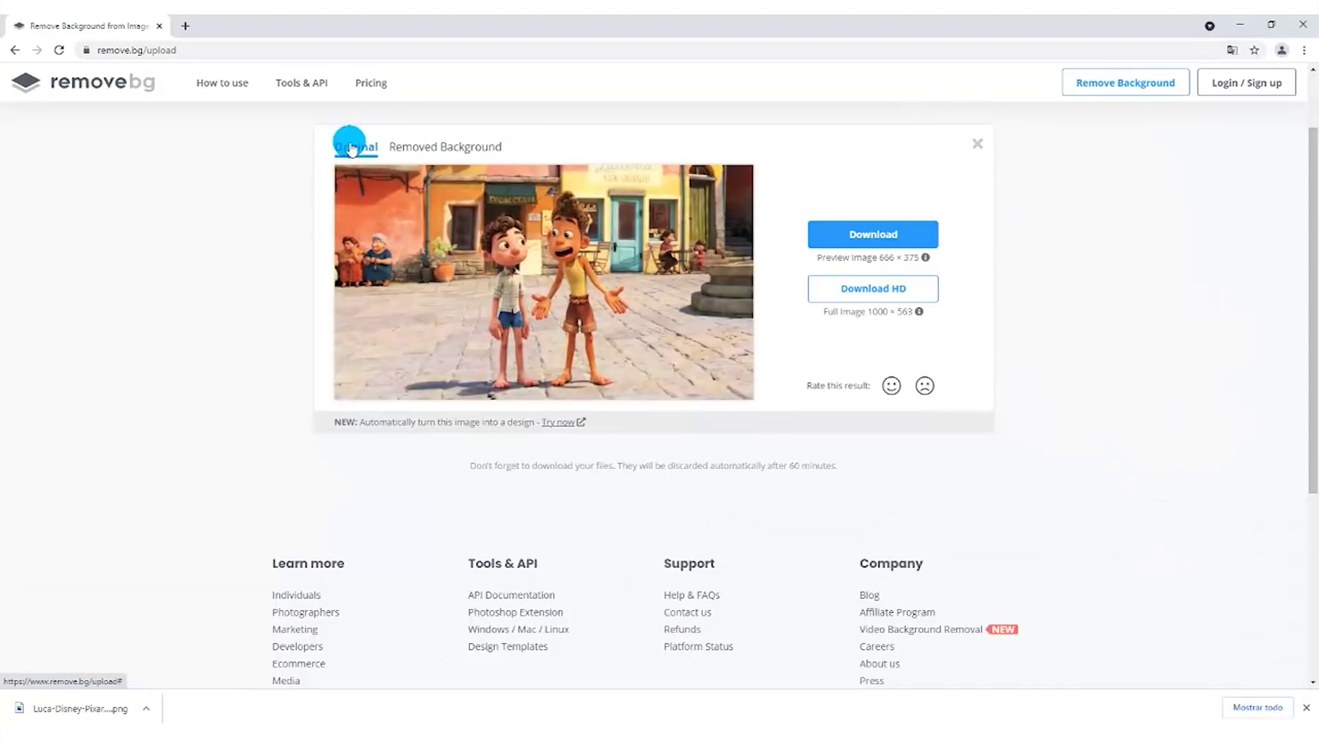
click(431, 148)
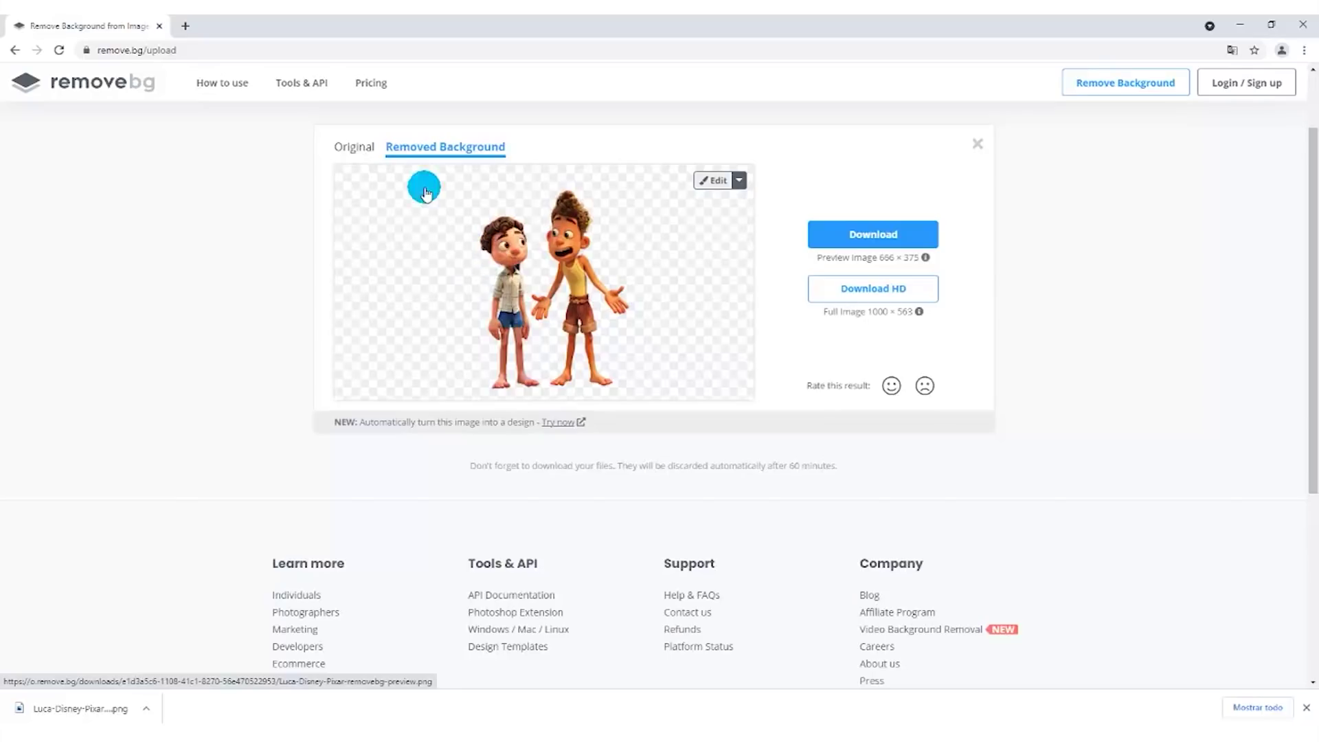
click(355, 148)
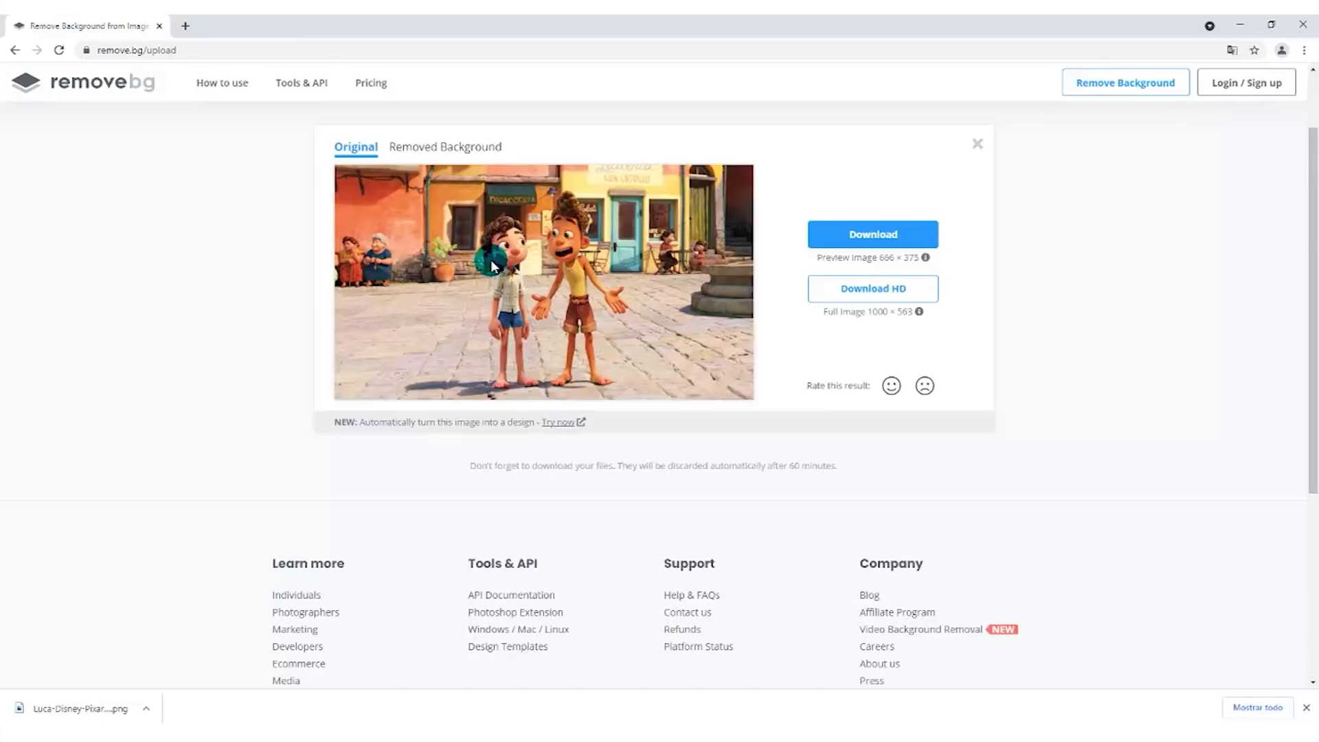
click(457, 147)
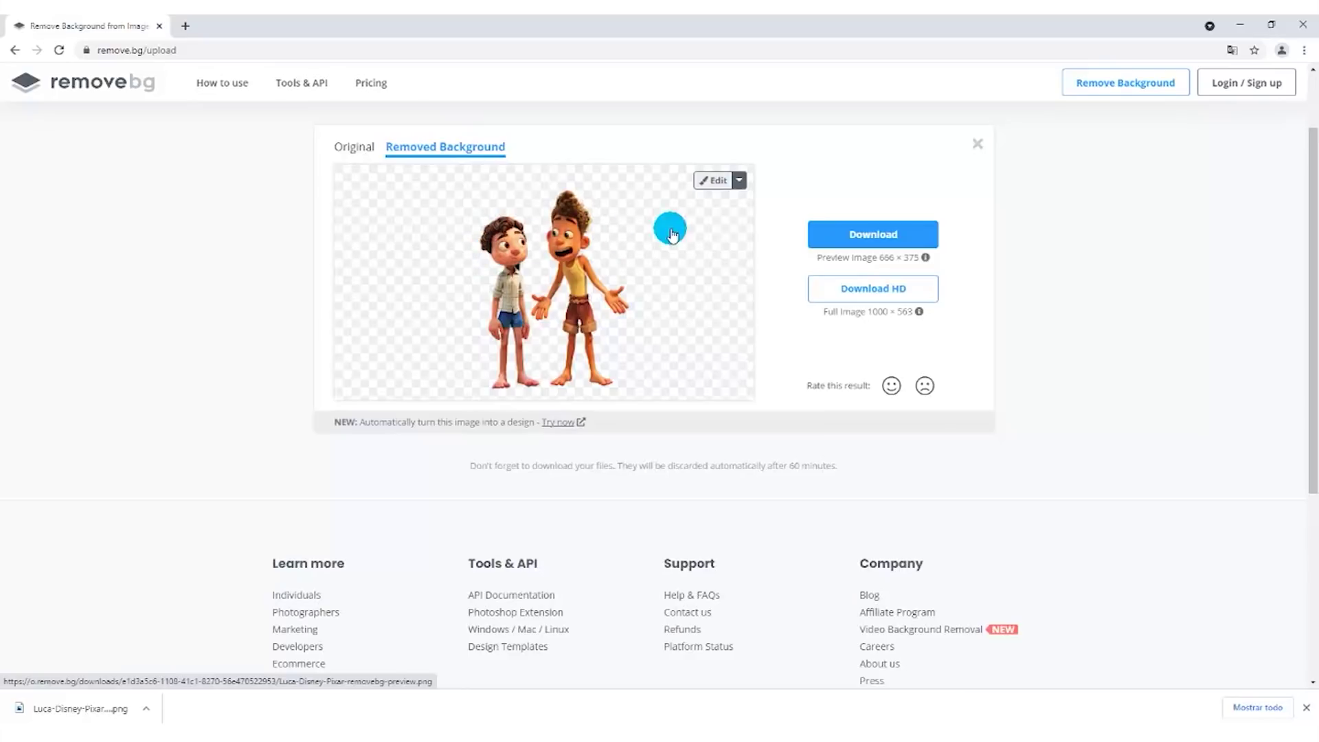
Open the cutout for editing and set the Erase/Restore brush to its smallest size
click(711, 187)
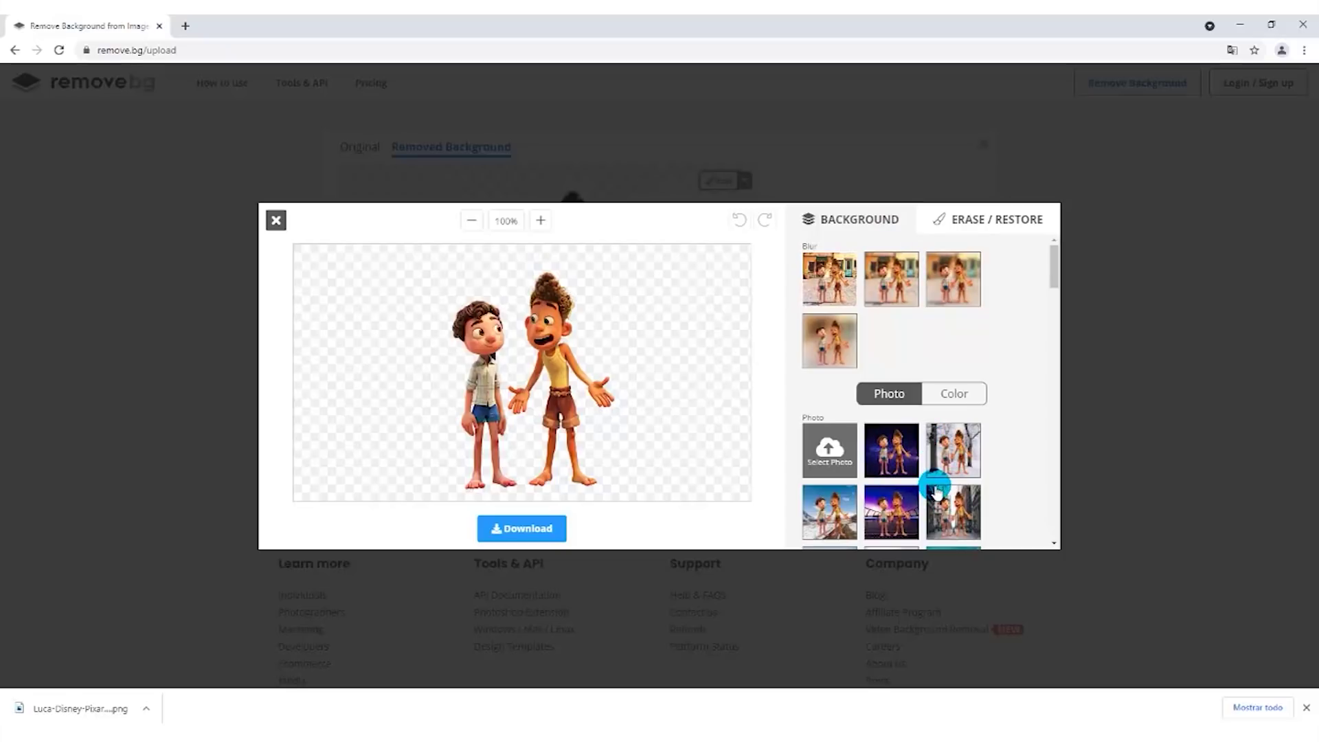
click(967, 221)
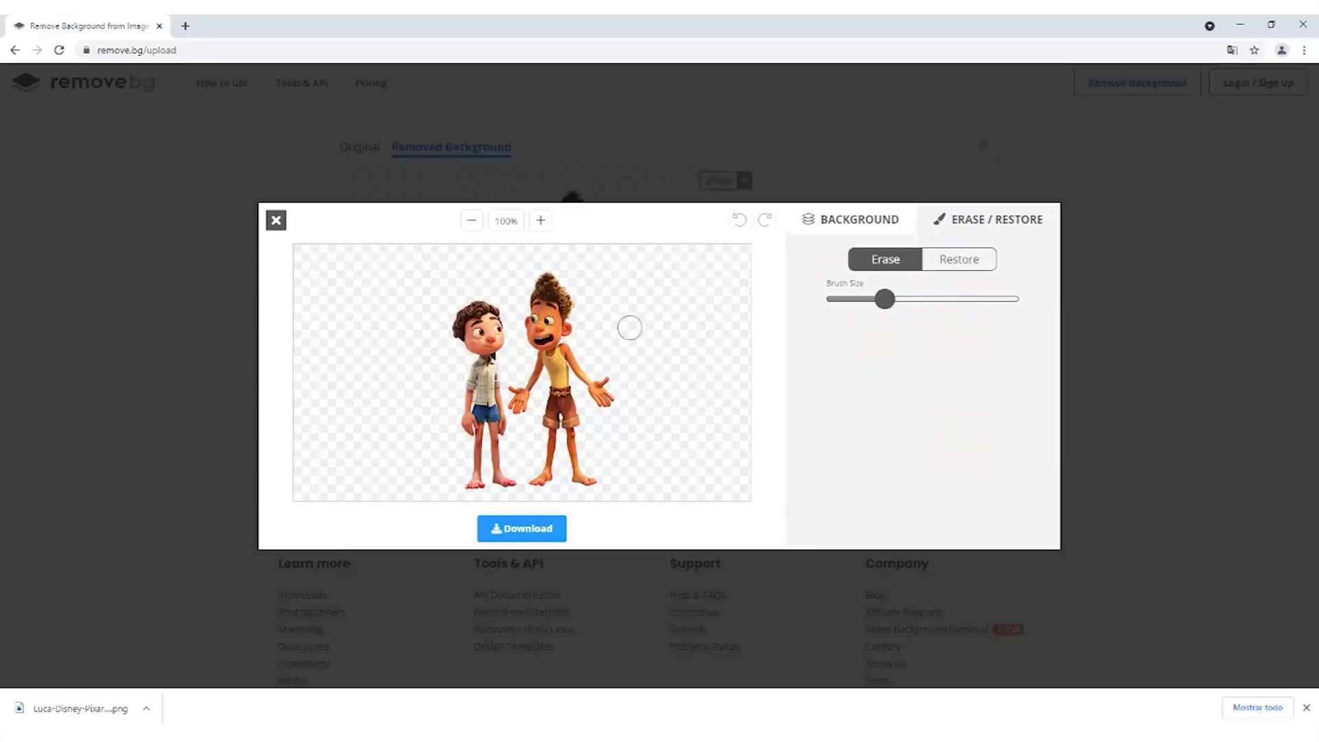
mouse_move(885, 300)
mouse_down()
mouse_move(826, 312)
mouse_move(830, 302)
mouse_up()
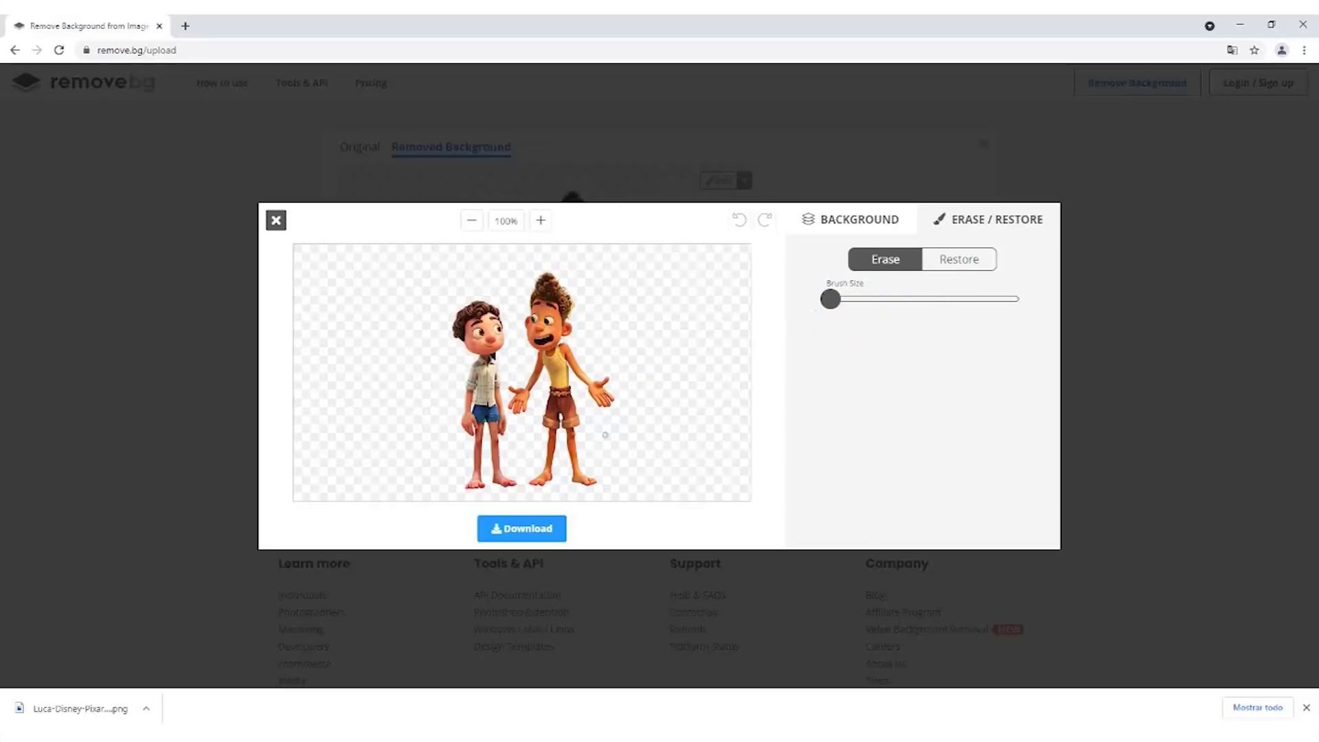
Restore the missing ear of the boy in the checked shirt, and undo the last restore stroke
click(540, 220)
click(541, 219)
click(540, 219)
click(541, 220)
click(540, 219)
click(540, 220)
click(541, 220)
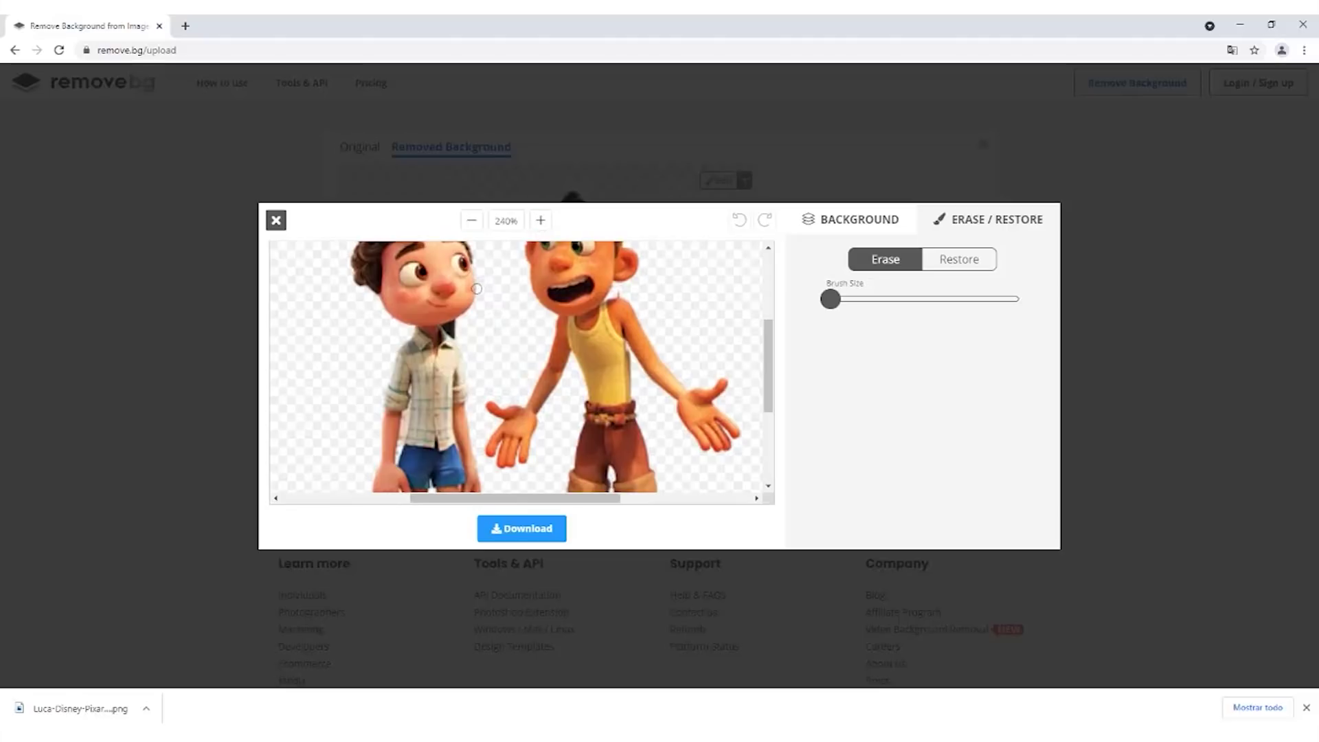
scroll(778, 369, up, 1)
drag(544, 499, 511, 505)
click(971, 261)
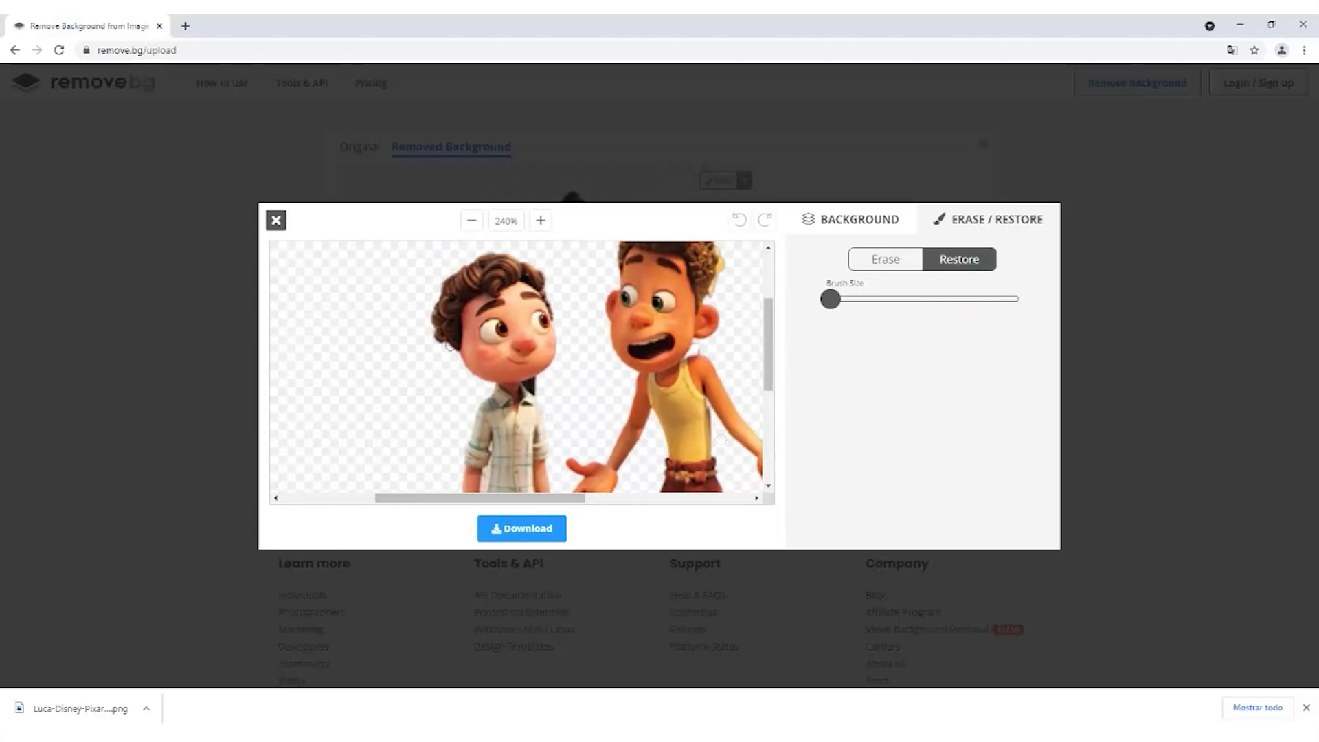
drag(456, 349, 448, 362)
click(466, 365)
click(734, 219)
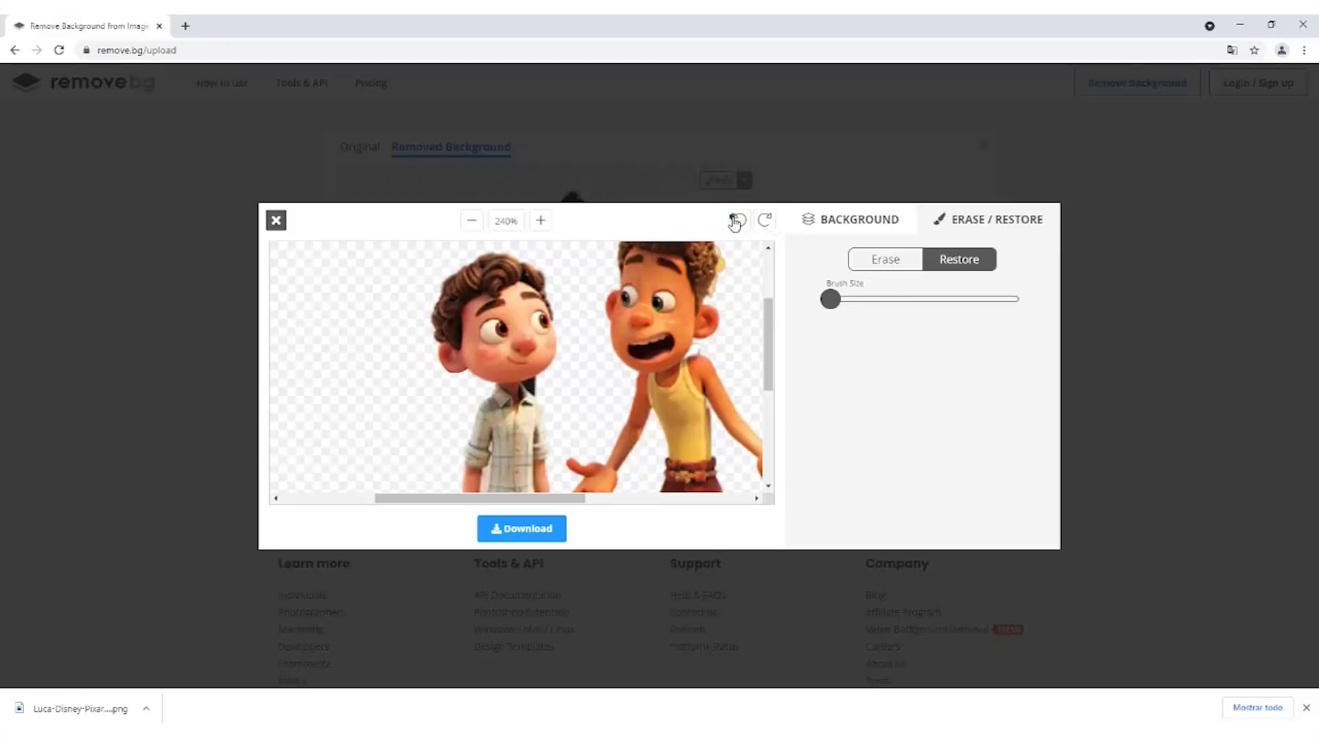
Erase part of the dark leftover patch beneath the chin of the boy in the checked shirt
click(883, 269)
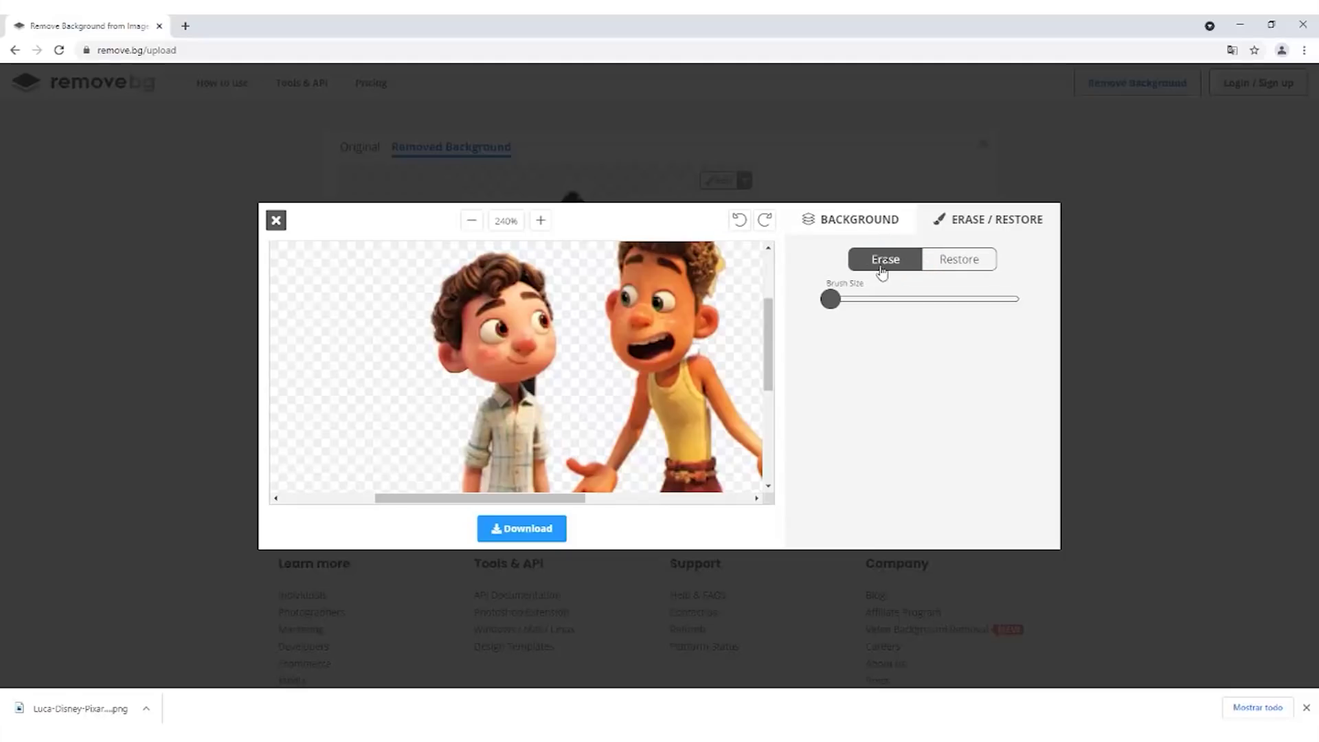
click(531, 386)
Inspect the cutout edges of both characters from hair to feet for leftover background
scroll(614, 404, up, 1)
scroll(617, 409, up, 2)
drag(768, 323, 768, 356)
scroll(641, 389, down, 3)
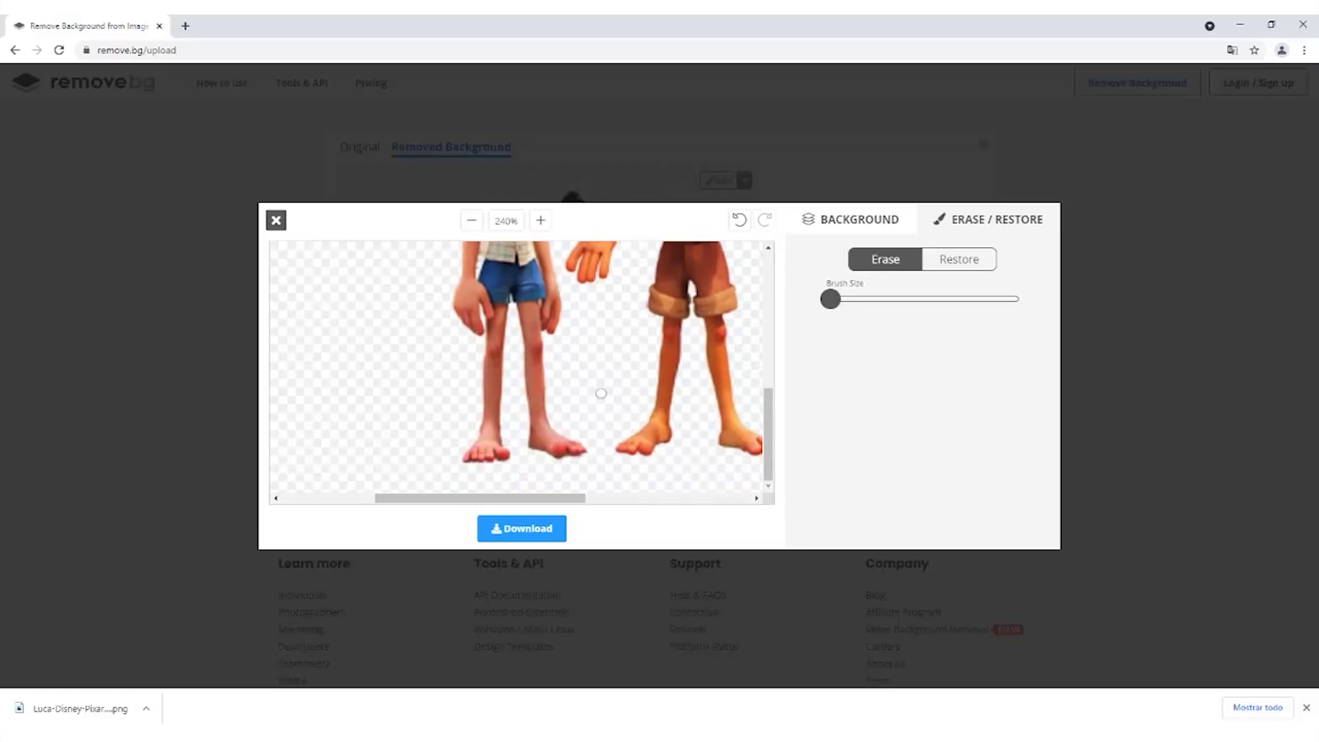
scroll(513, 329, up, 5)
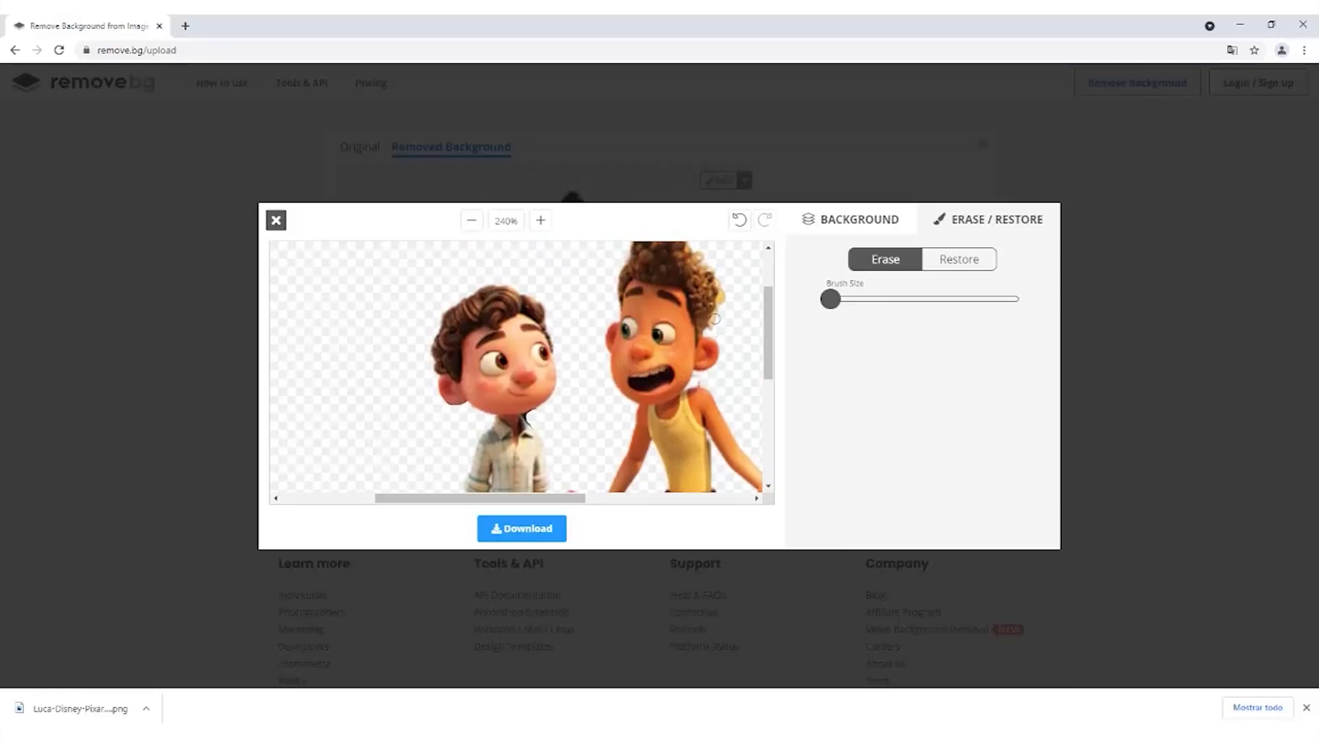
scroll(579, 383, down, 3)
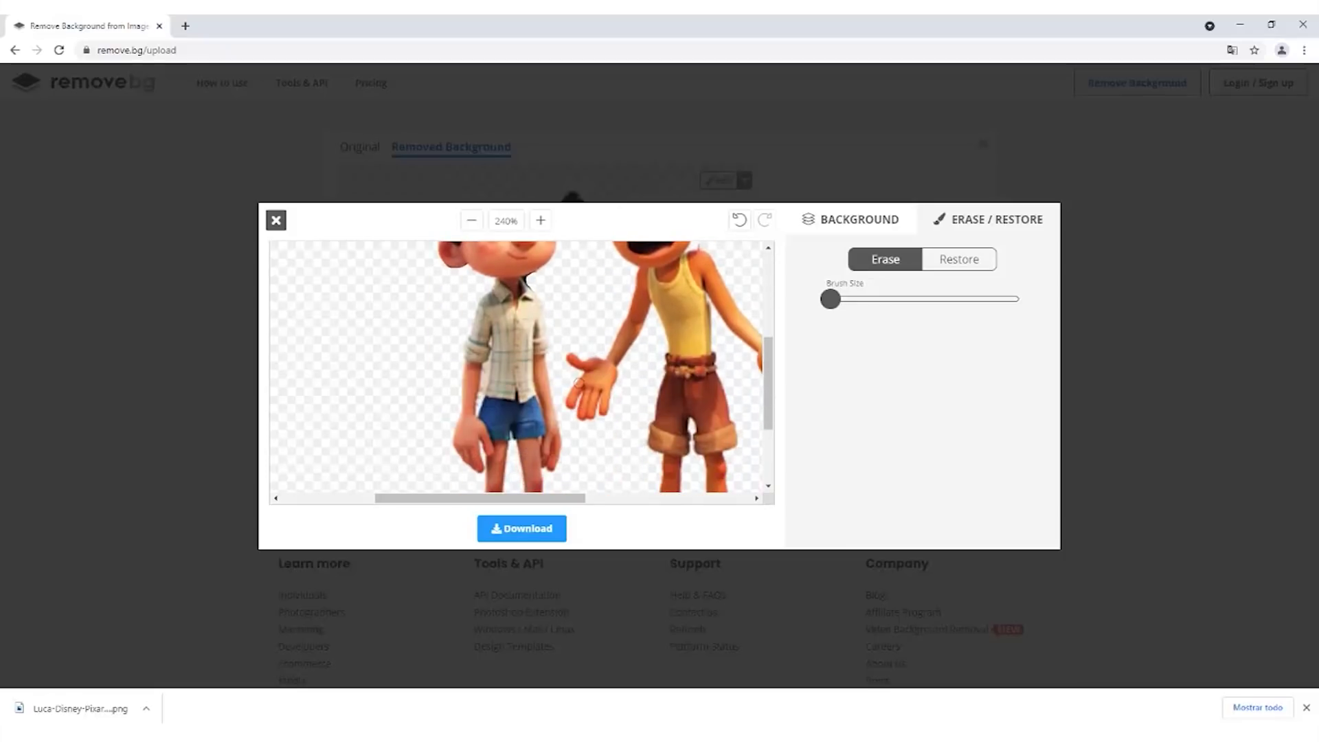
scroll(608, 410, up, 3)
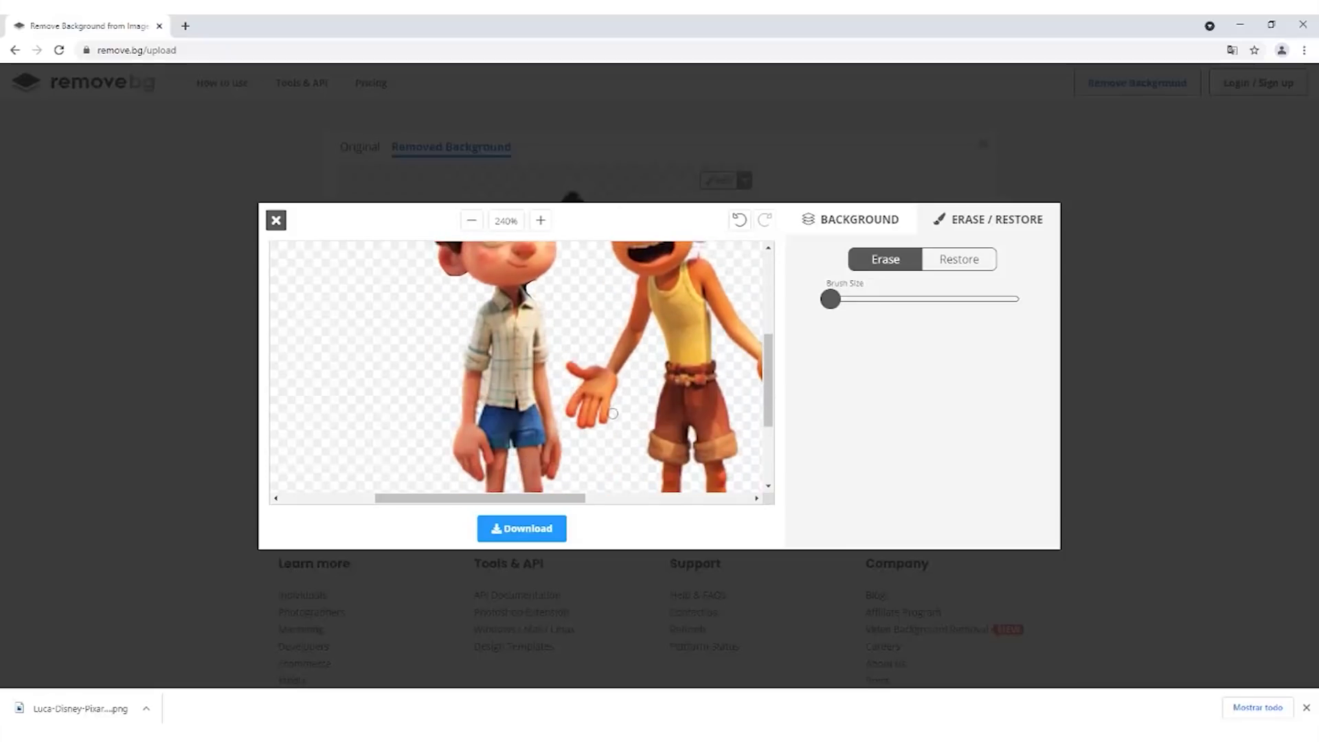
click(471, 219)
click(471, 220)
click(471, 220)
click(471, 220)
click(471, 220)
scroll(549, 412, down, 1)
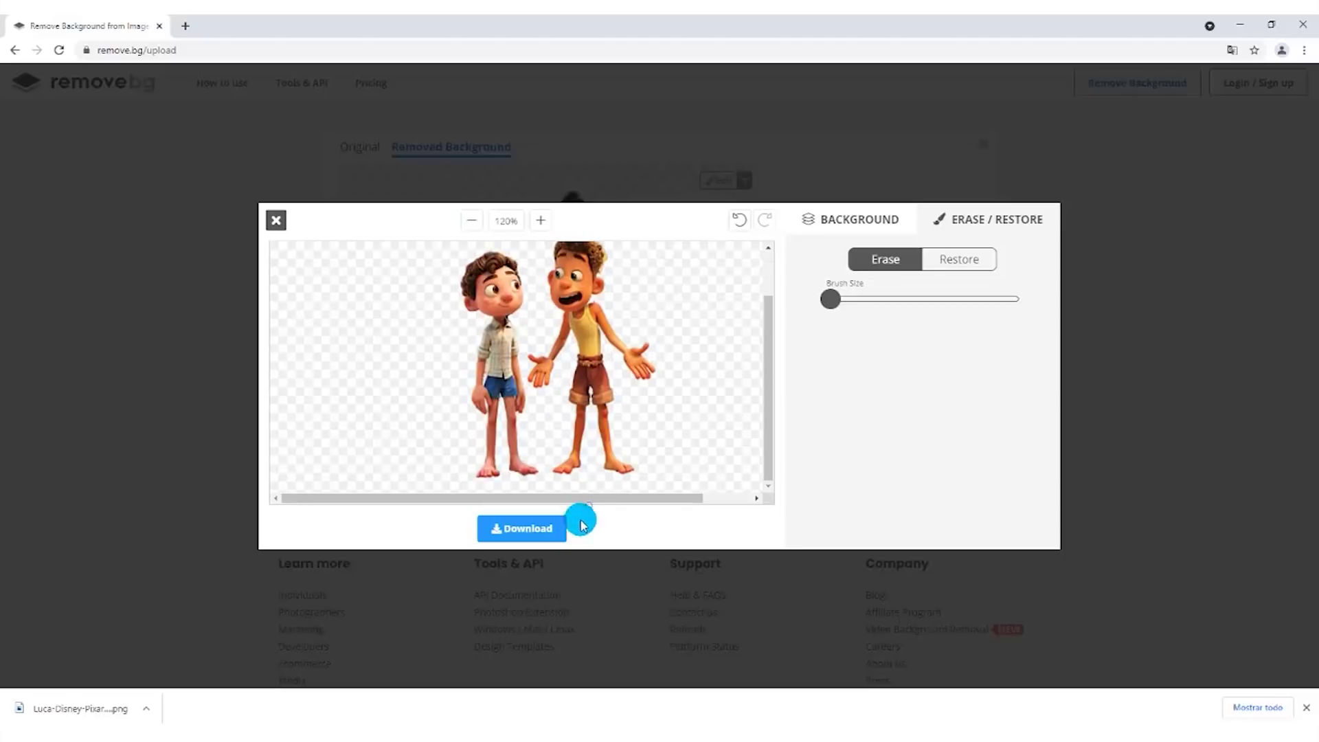
Download the retouched transparent image and close the download dialog
click(524, 533)
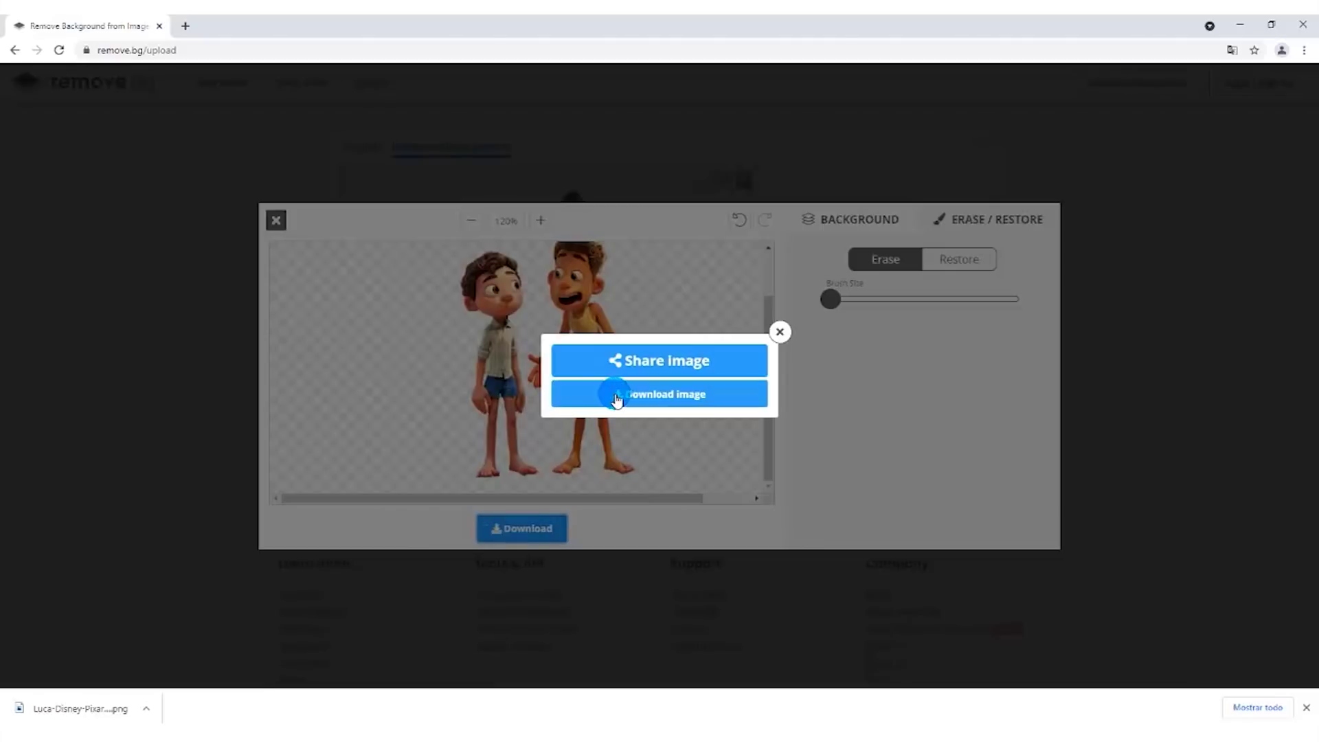
click(616, 397)
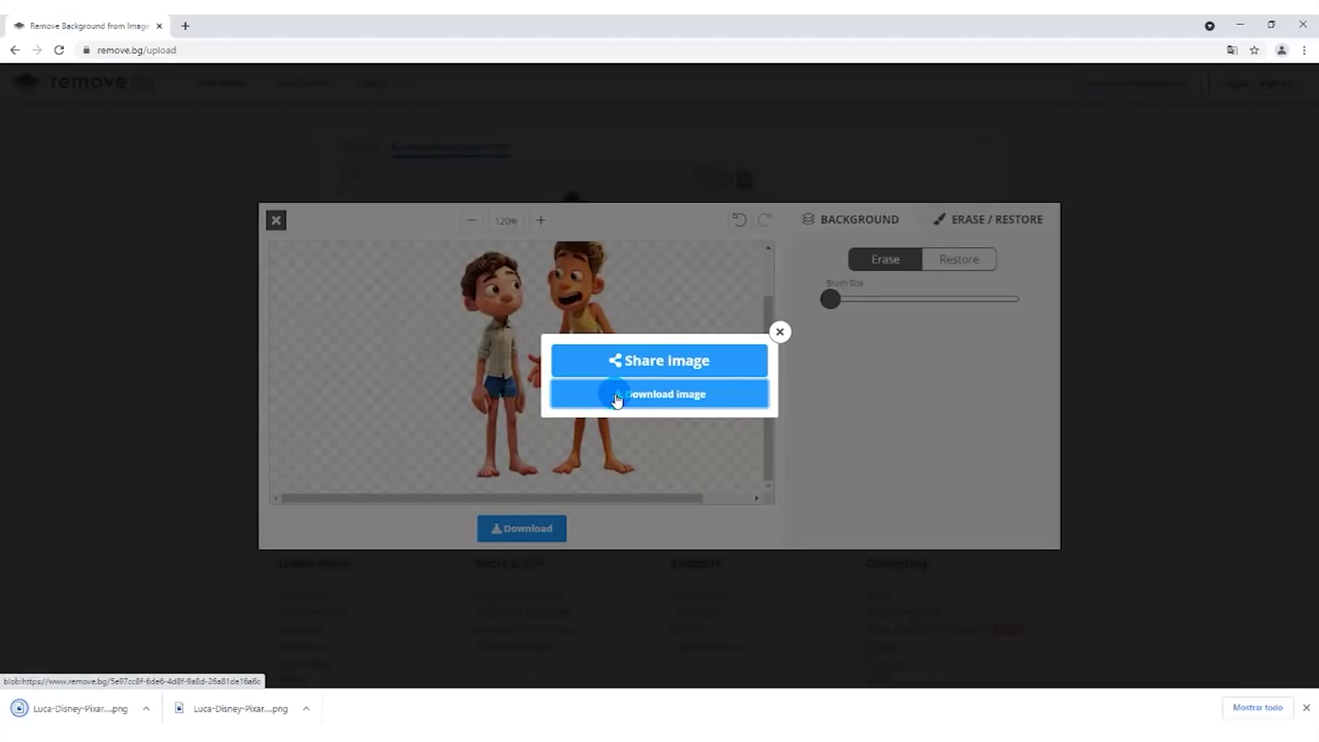
click(780, 331)
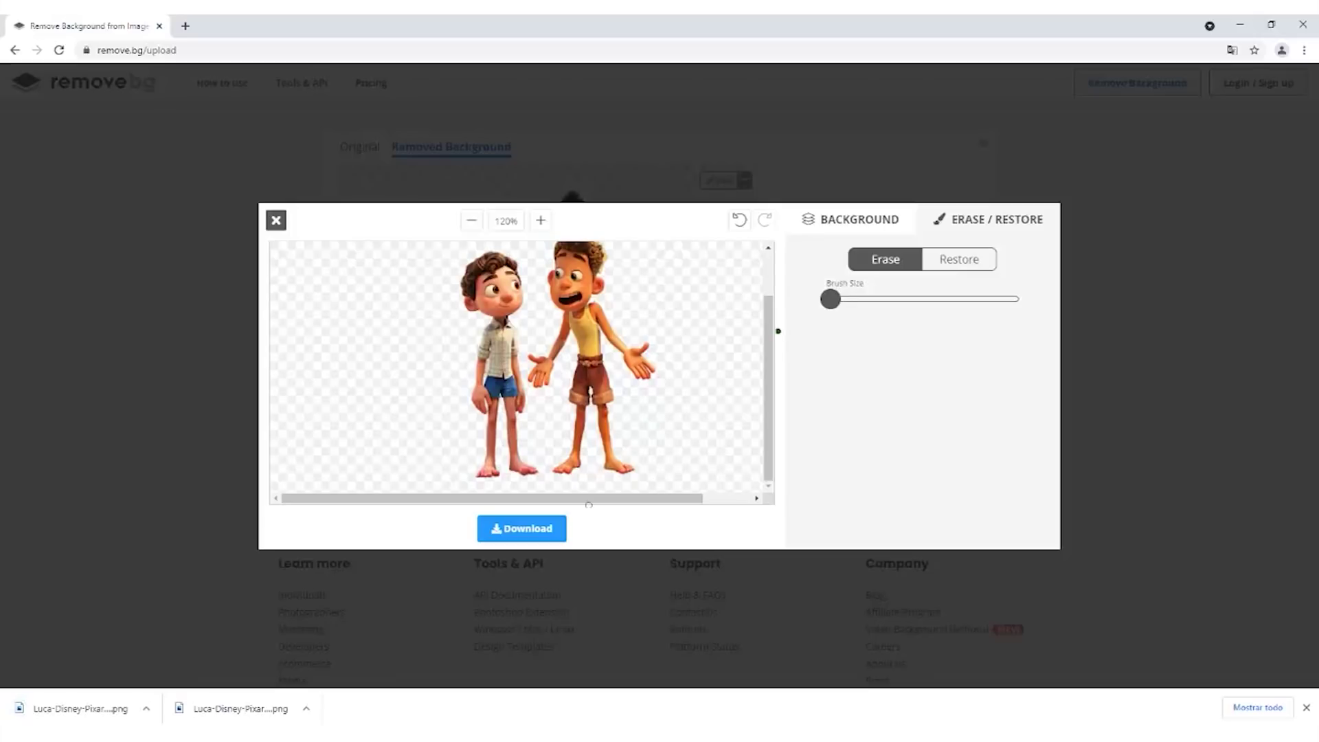
Try the second and third blur levels on the original background behind the two characters
click(472, 221)
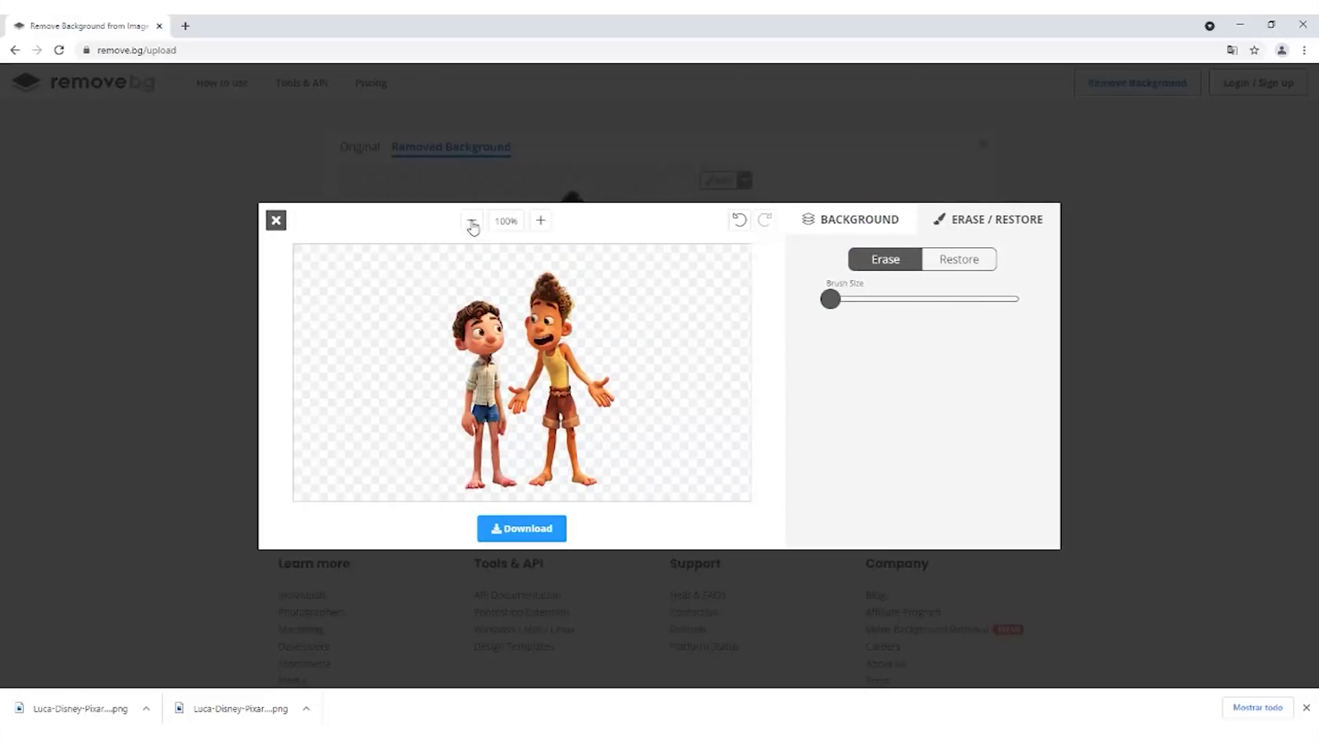
click(869, 218)
click(884, 292)
click(886, 281)
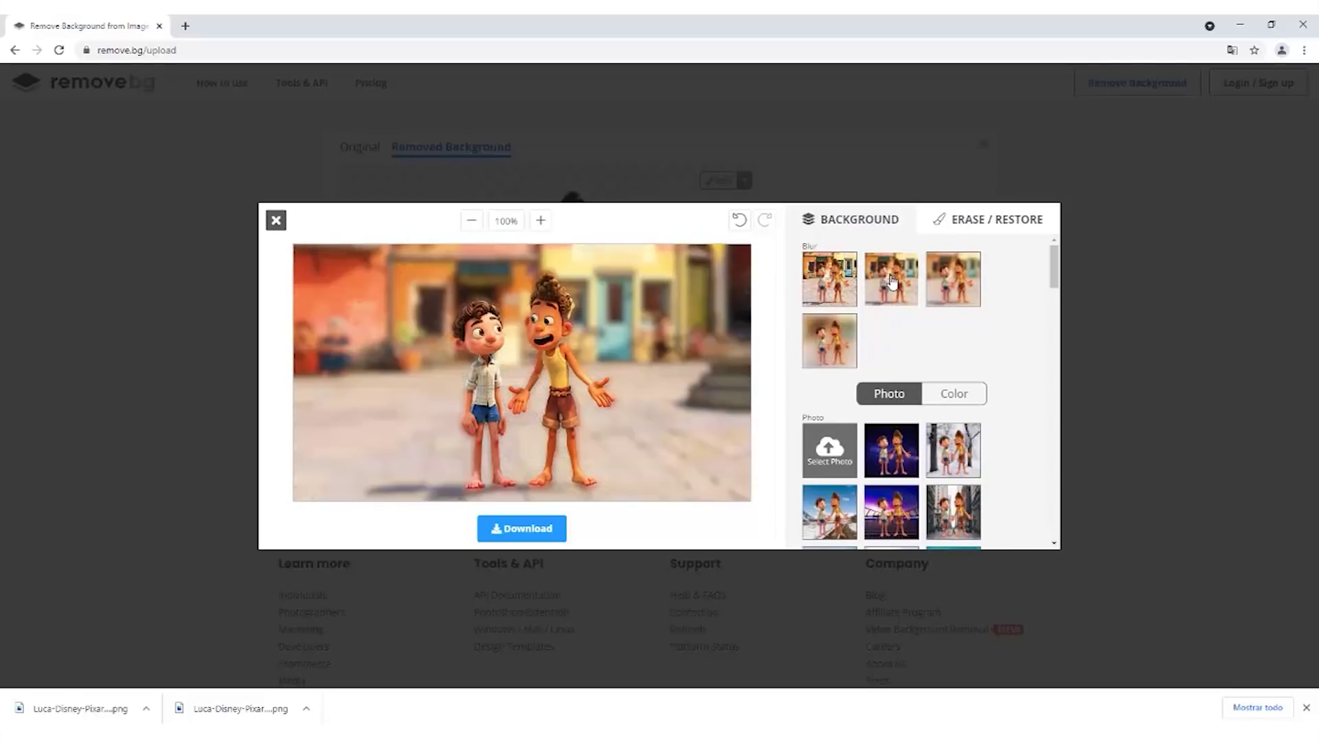
click(954, 283)
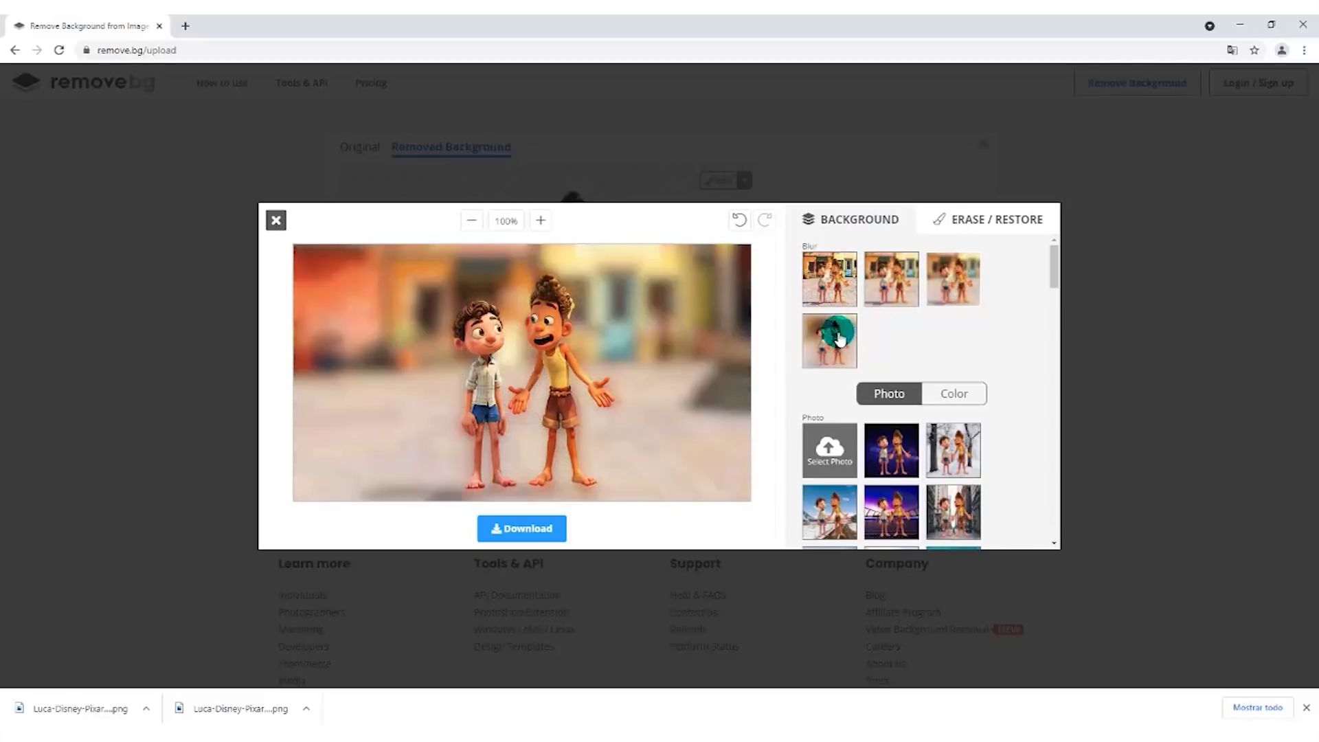
Try several preset photo backgrounds behind the characters, including the city street, the pink lights and the colourful plush bears
scroll(911, 410, down, 2)
click(953, 317)
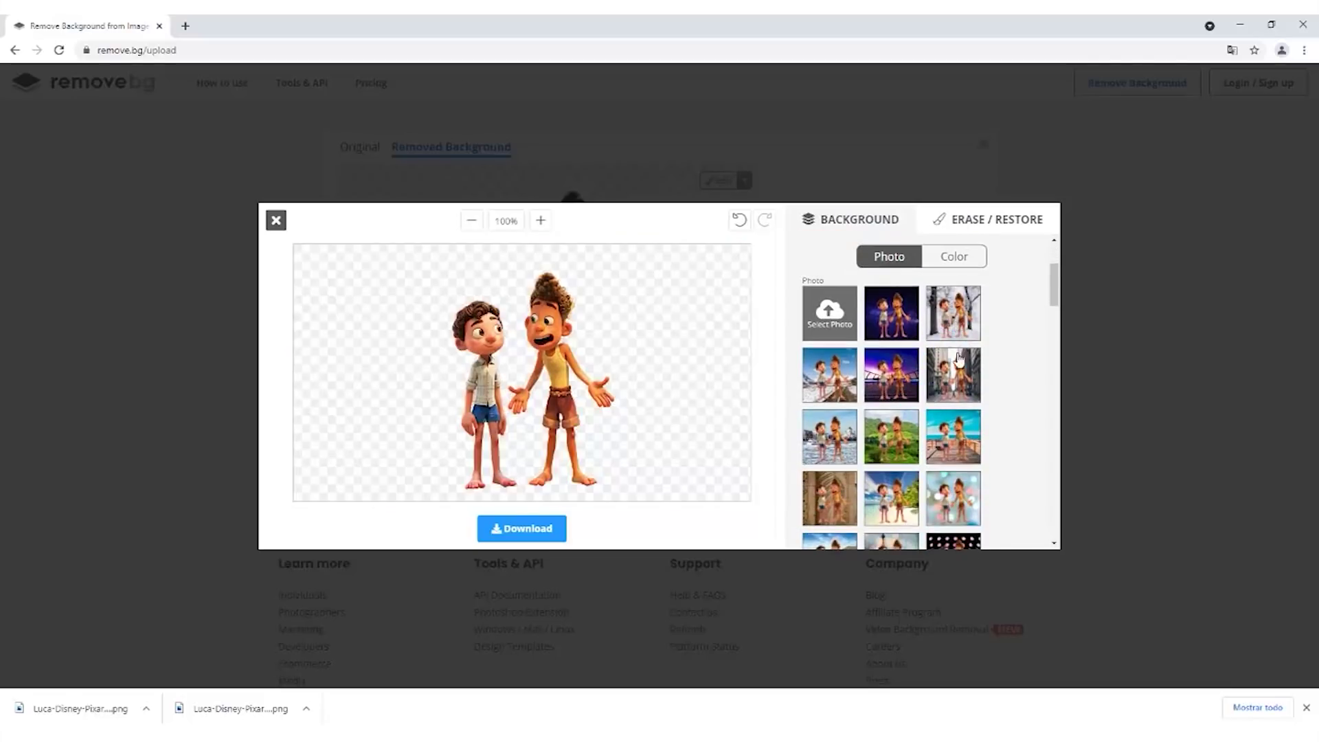
click(956, 382)
click(828, 281)
scroll(934, 405, down, 5)
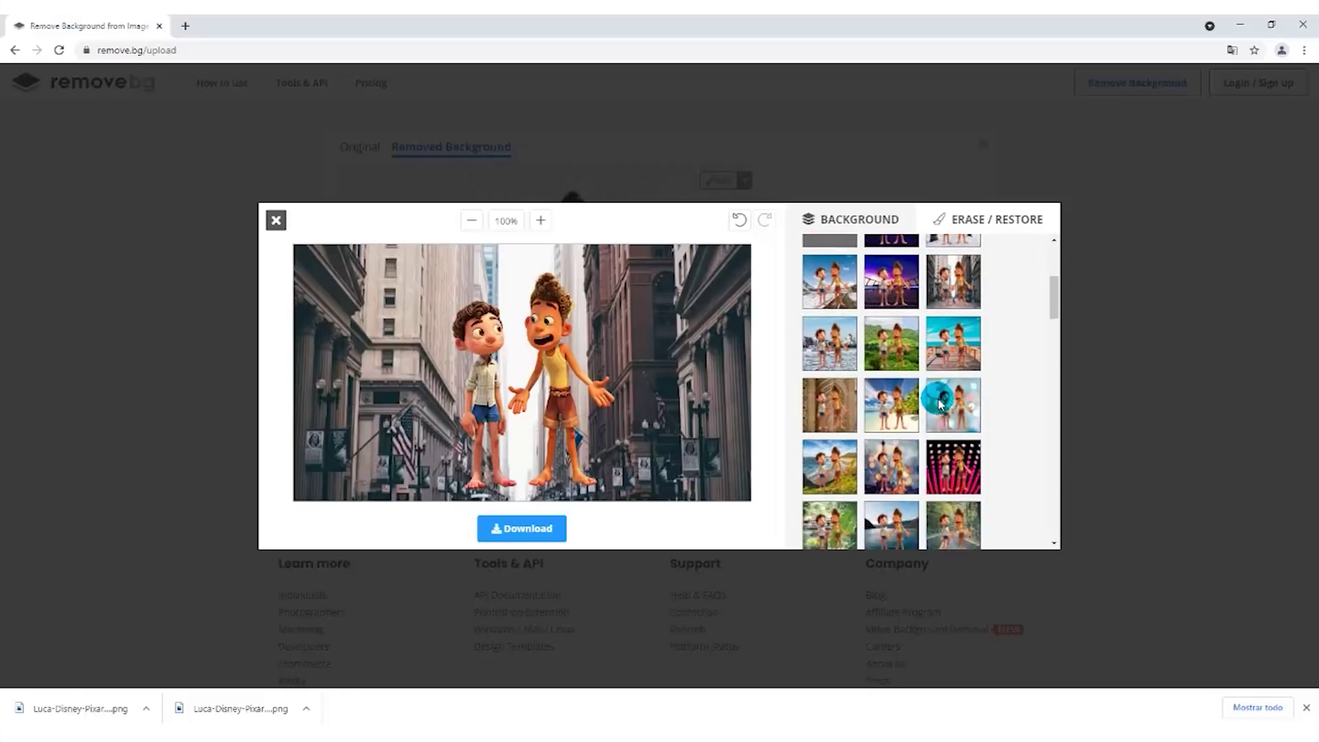
click(946, 431)
scroll(927, 412, down, 2)
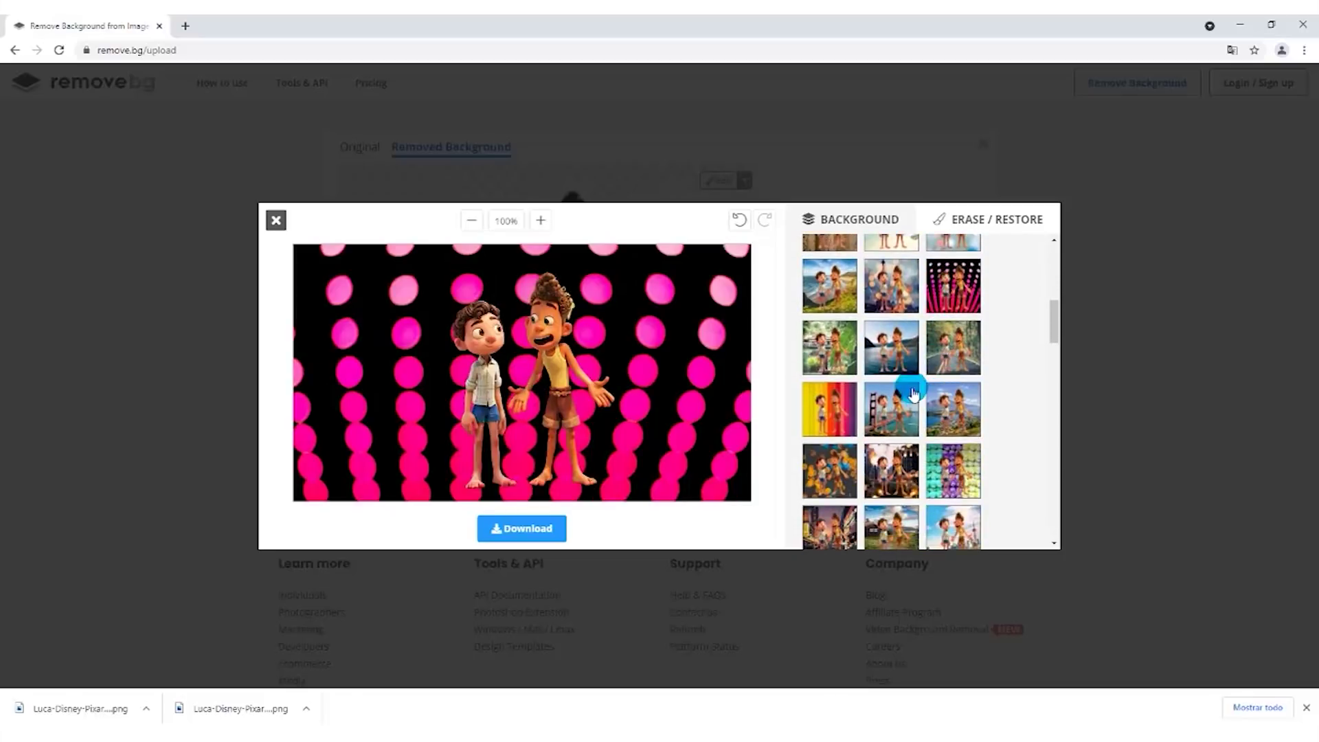
click(948, 352)
scroll(948, 412, down, 1)
click(896, 426)
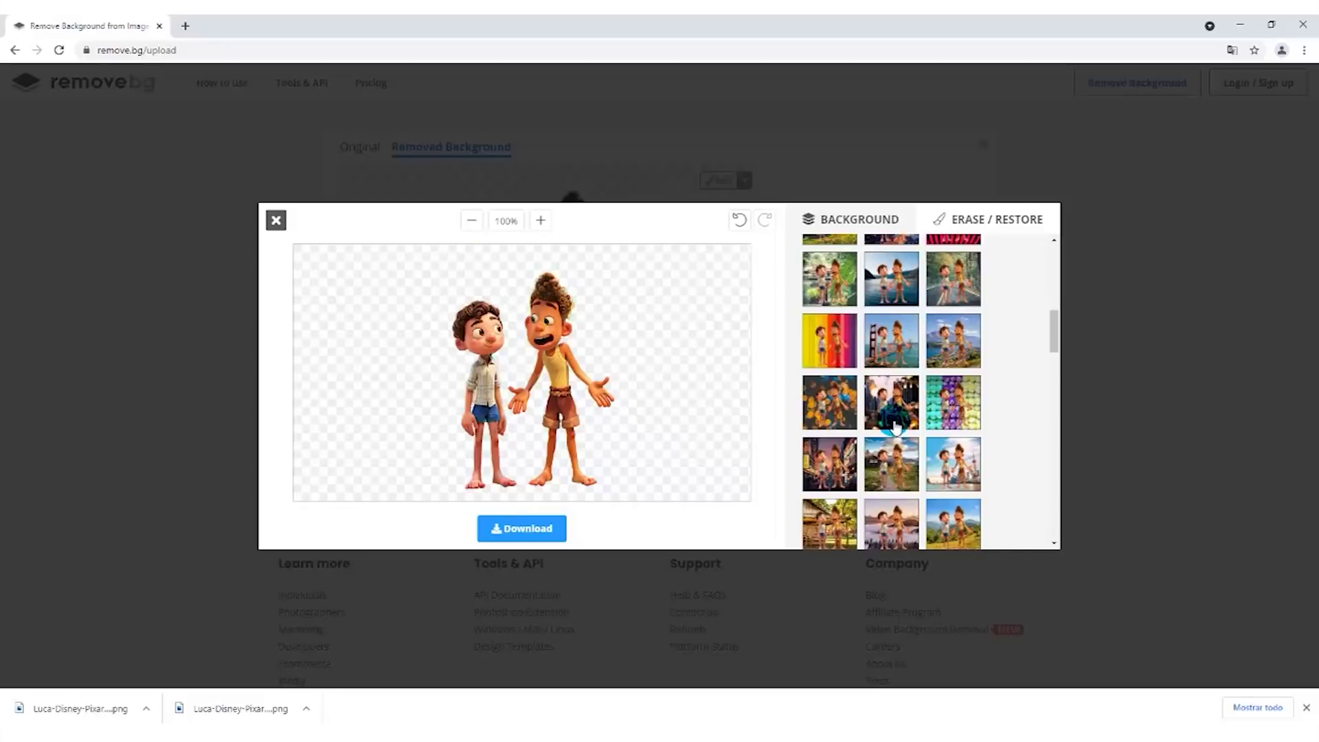
Replace the photo background with a solid purple colour
scroll(893, 419, up, 8)
click(937, 399)
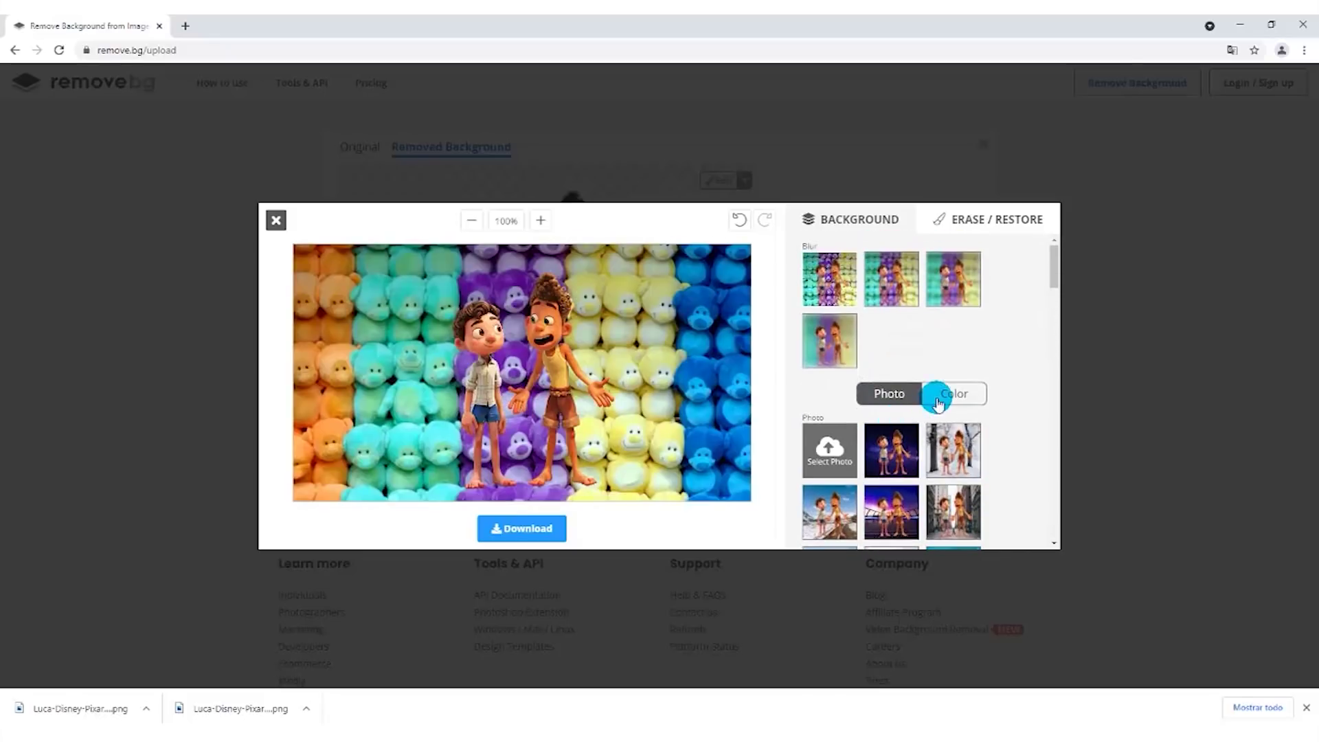
scroll(948, 394, down, 1)
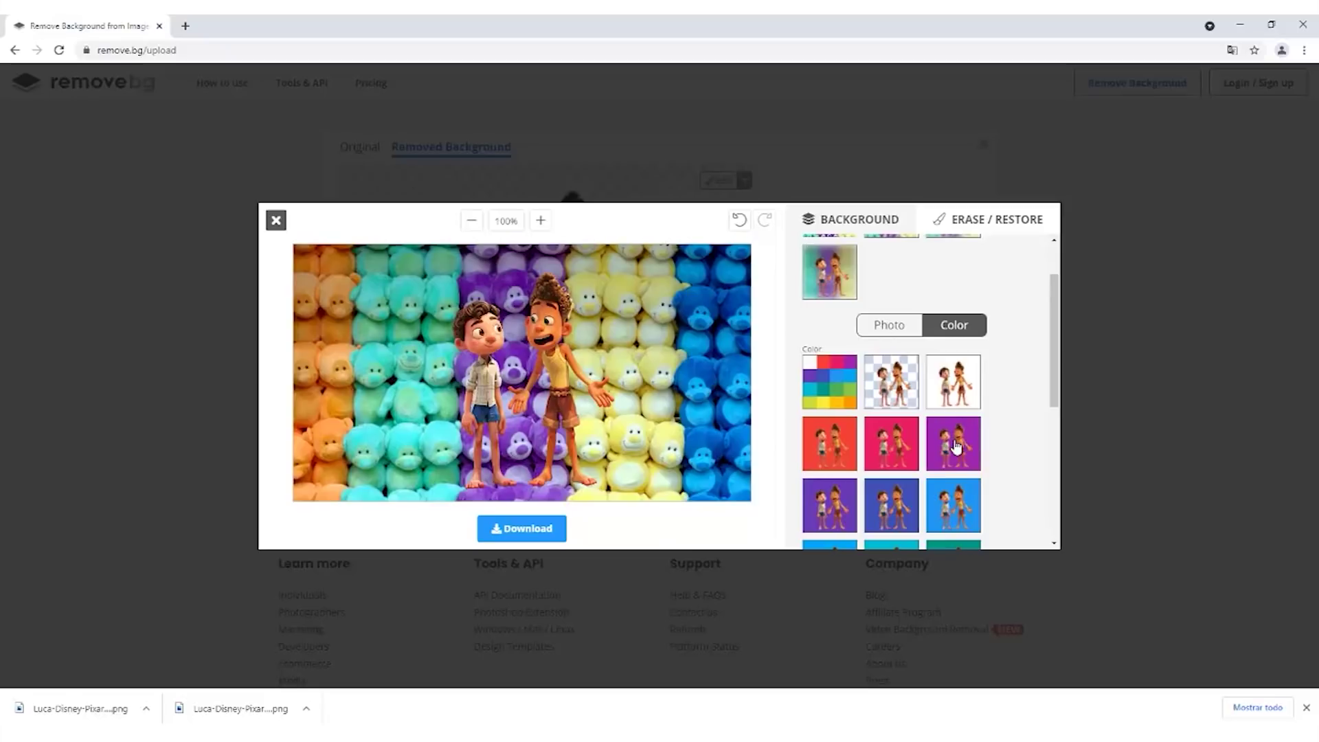
click(956, 446)
click(871, 471)
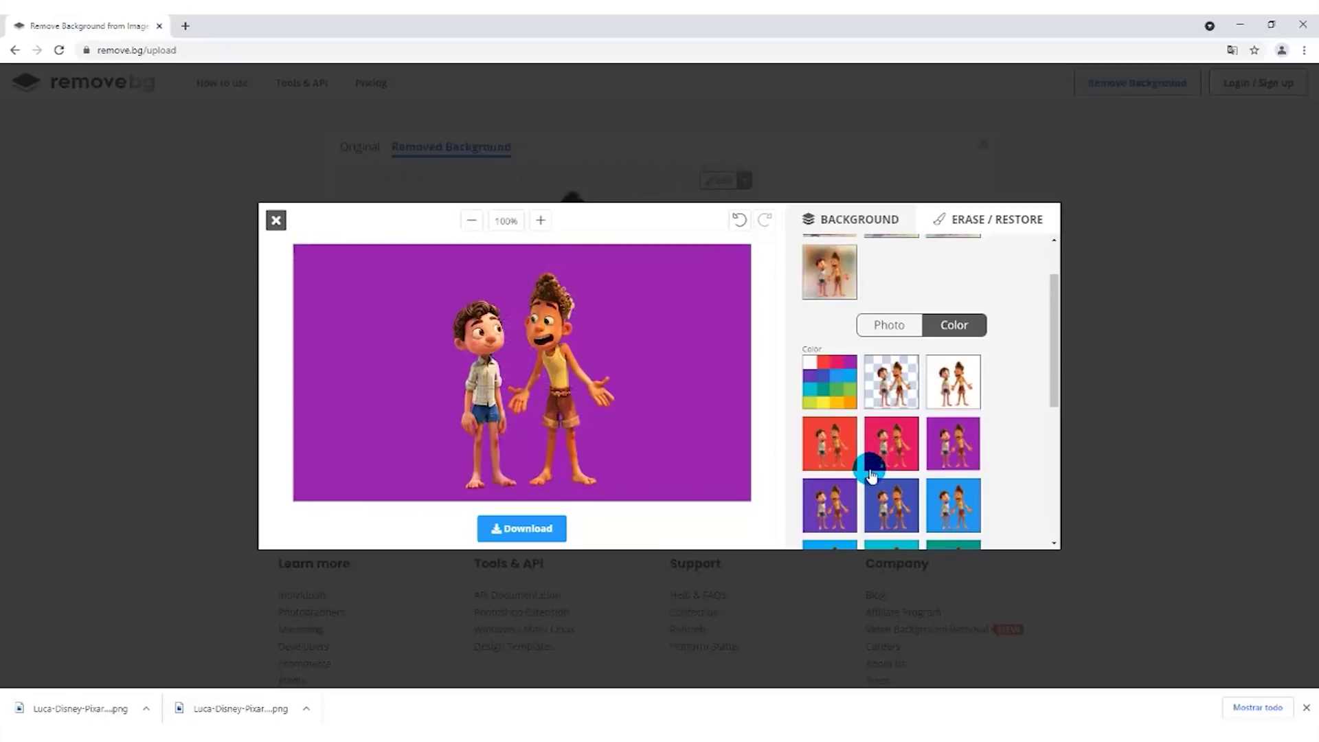
click(977, 418)
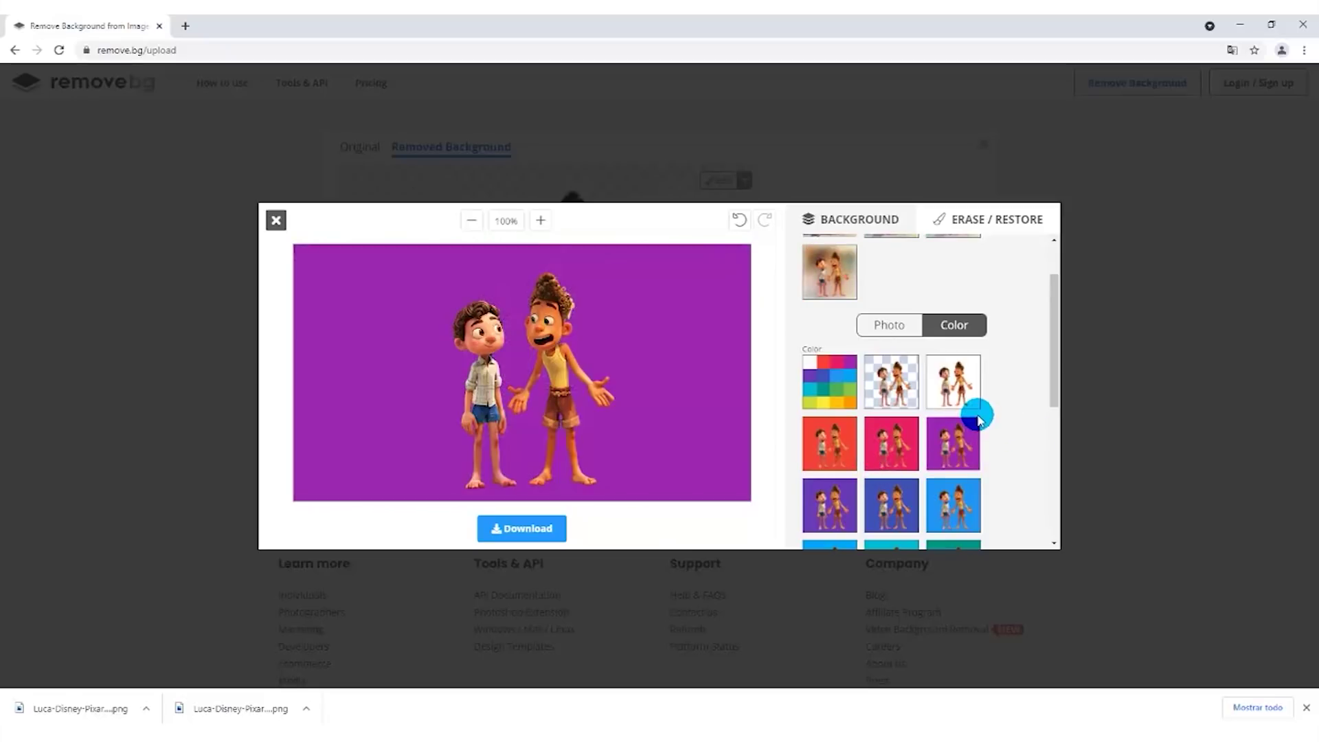
click(952, 439)
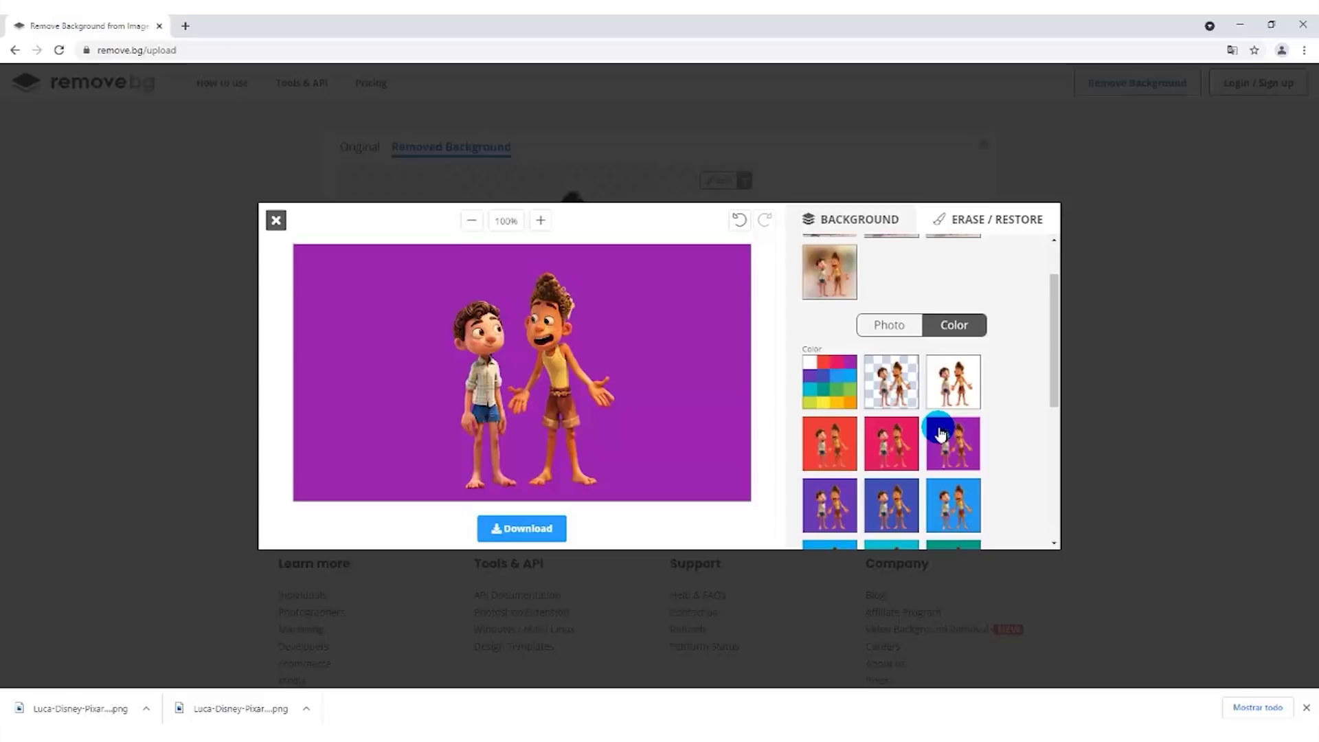
Switch to Silhouette Studio and place Luca-Disney-Pixar-removebg-preview (1).png from the downloads folder on the blank page
click(633, 639)
click(519, 732)
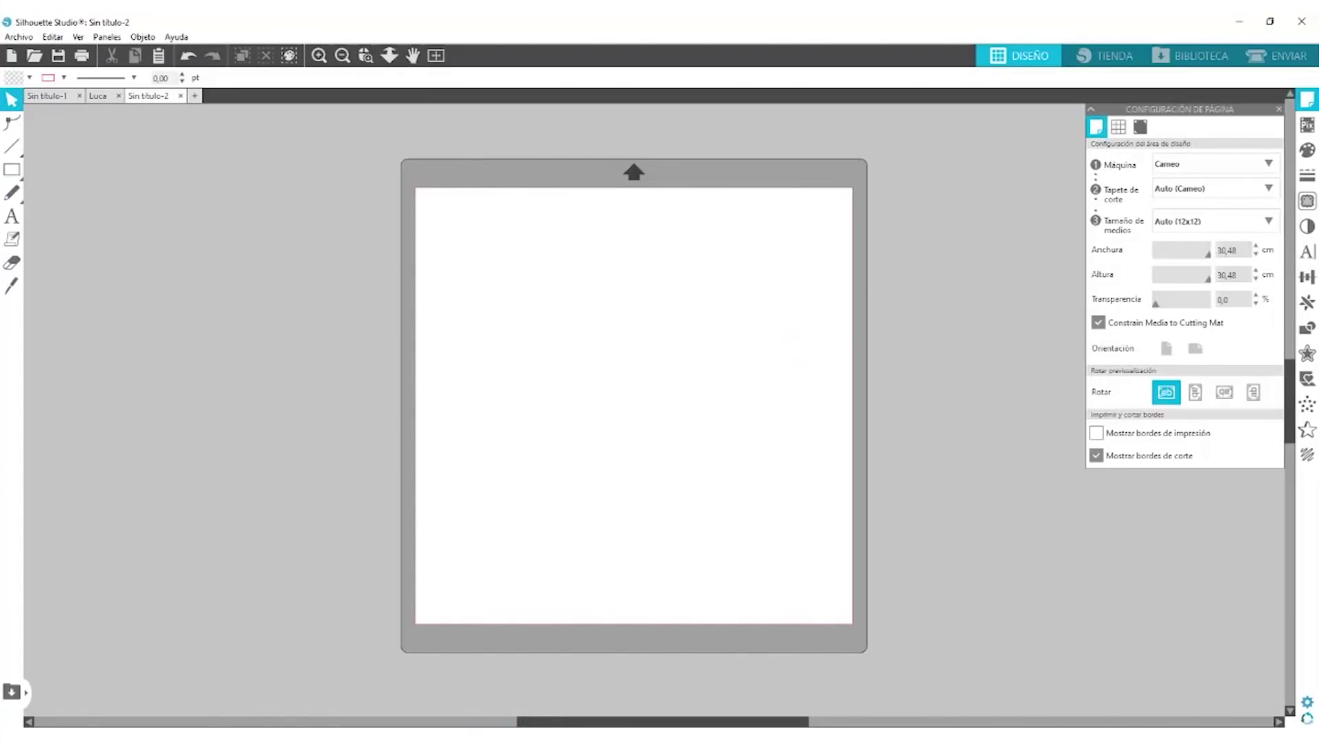
click(148, 729)
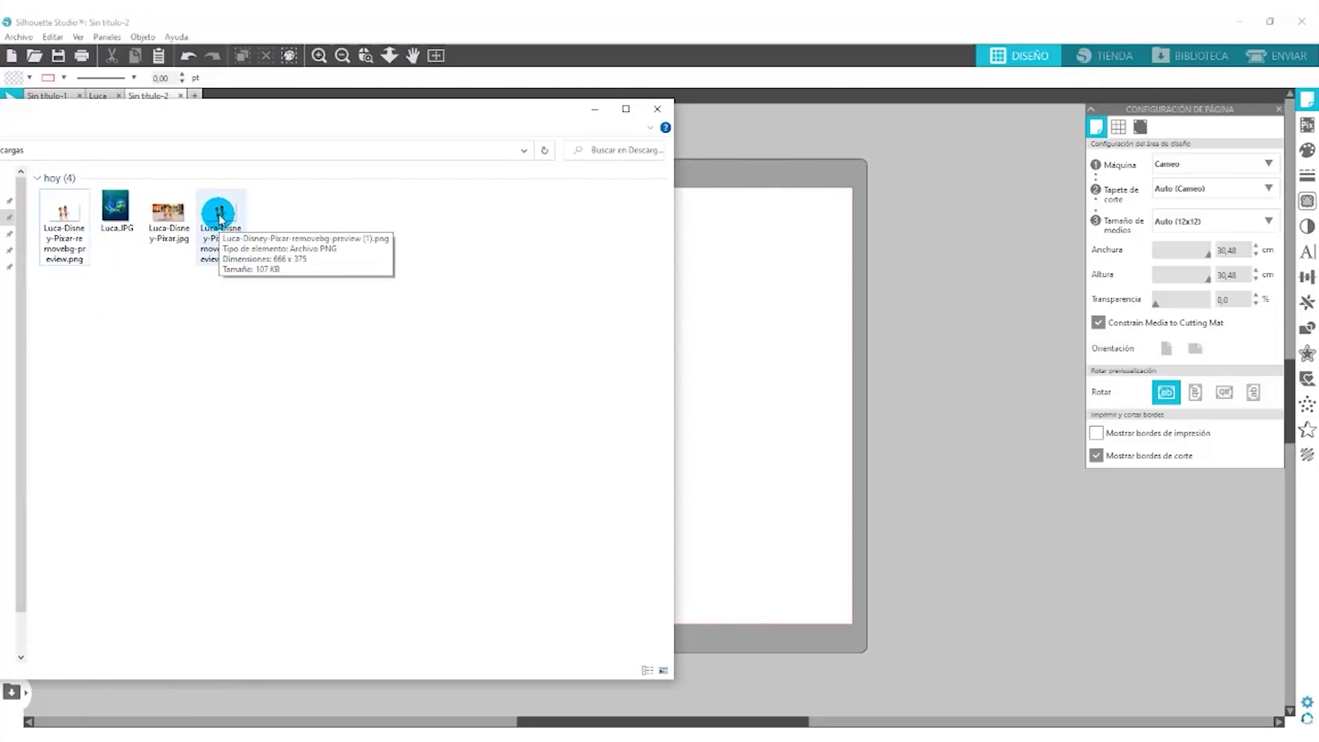
drag(220, 220, 588, 432)
click(745, 471)
click(768, 393)
click(615, 416)
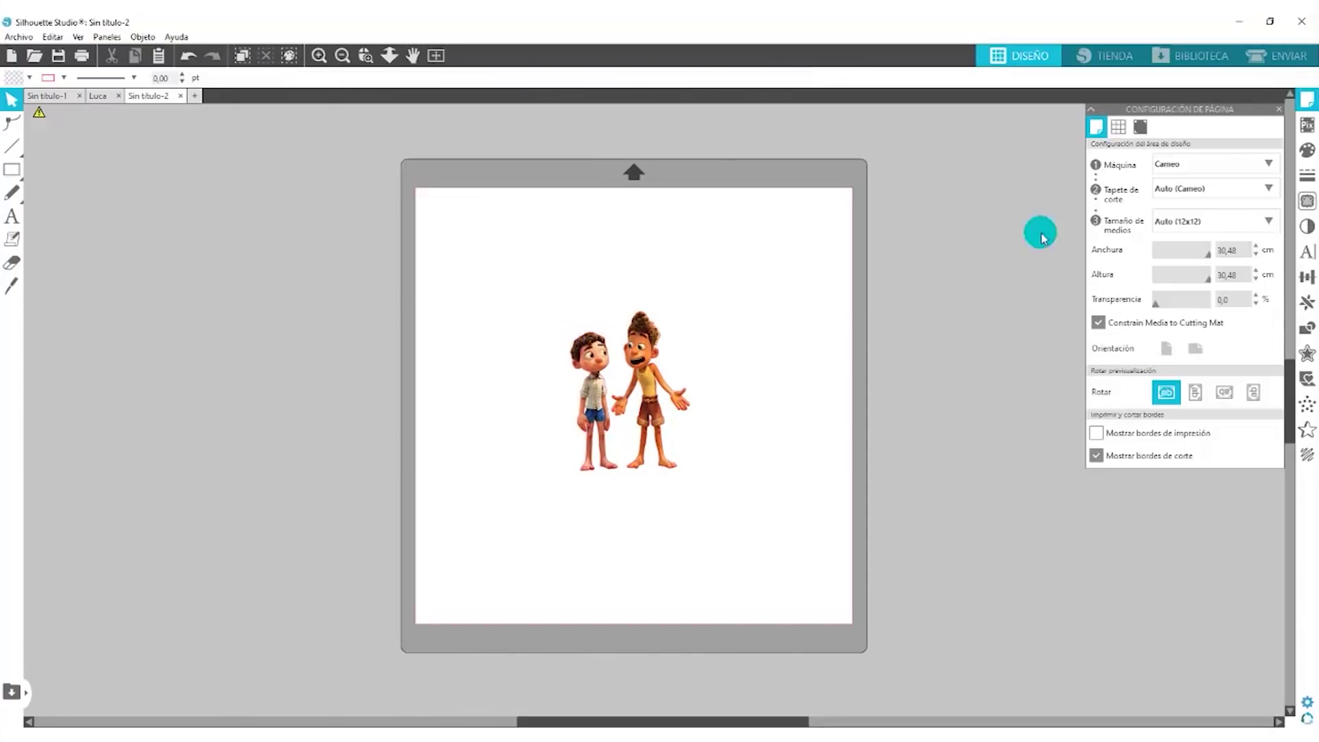
Preview the cut lines around the two characters in the send view and return to the design view
click(1290, 56)
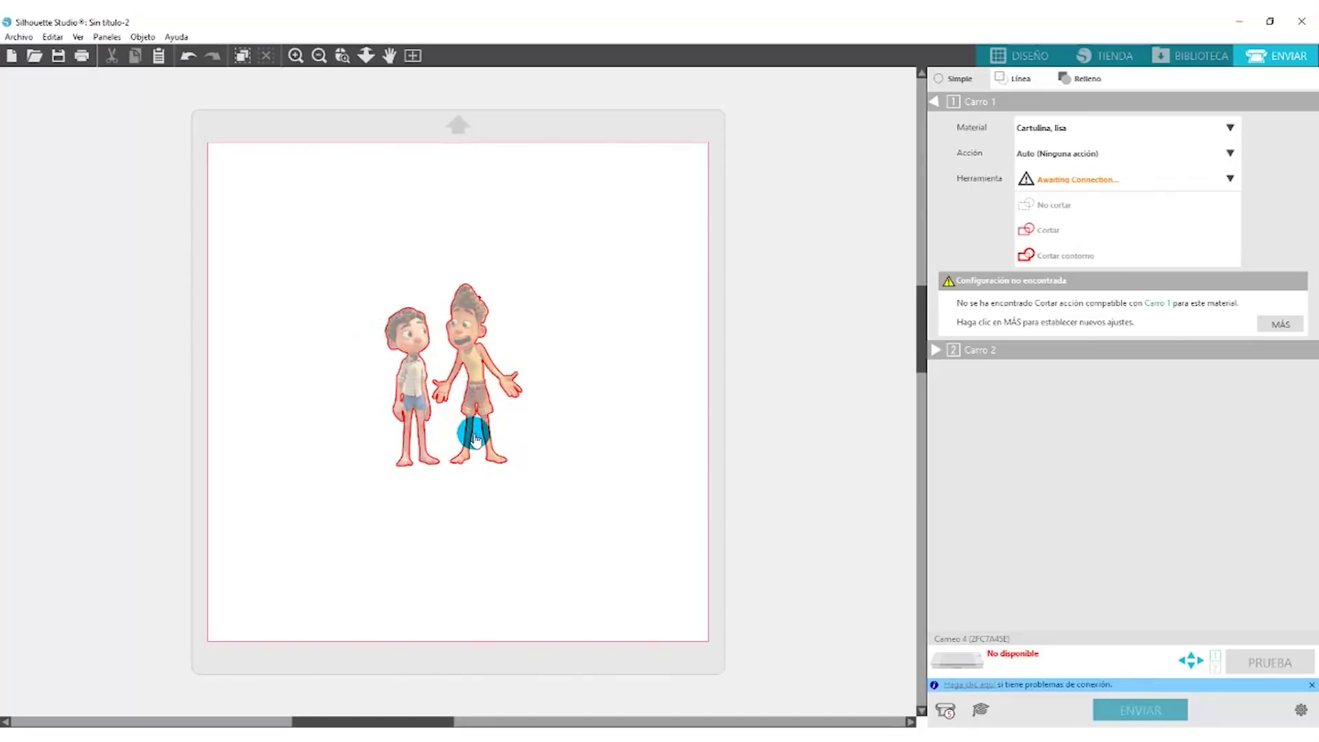
click(1015, 60)
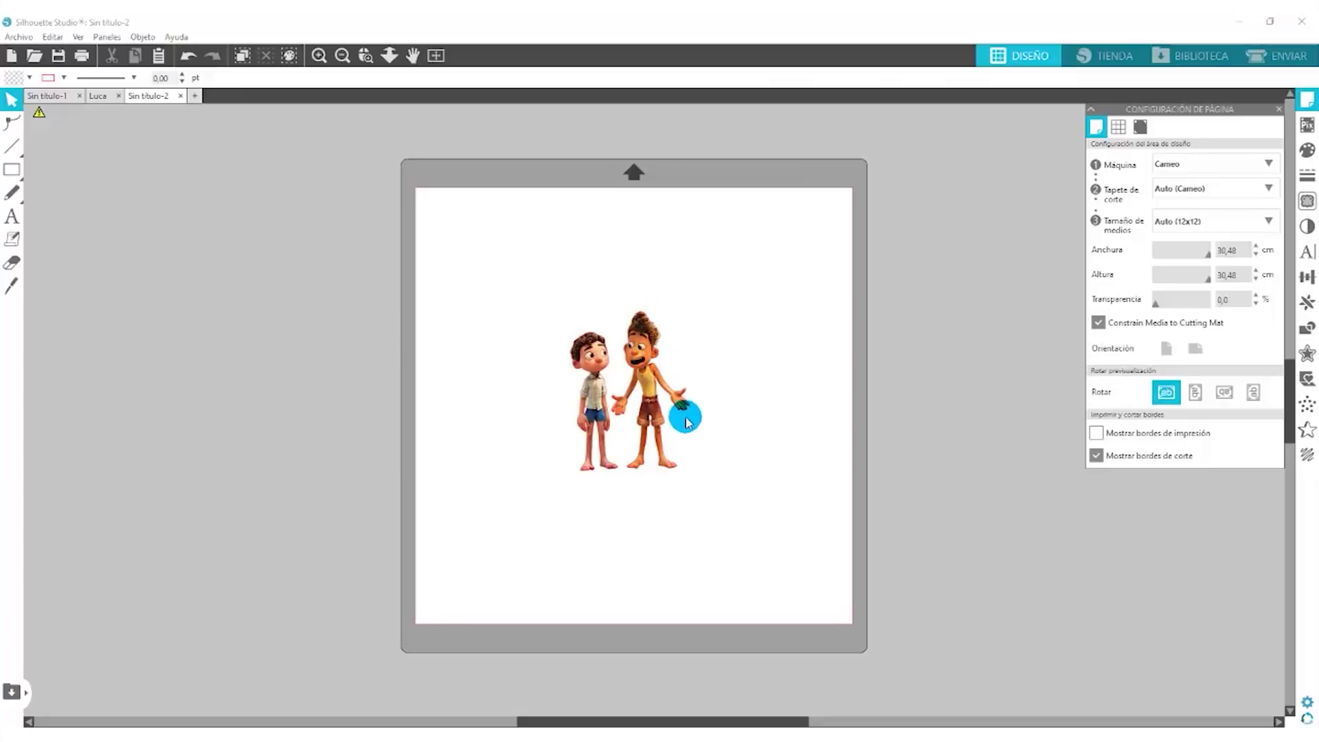
Open the characters' cut outline for point editing, focusing on the taller character's head
click(366, 56)
drag(537, 287, 700, 489)
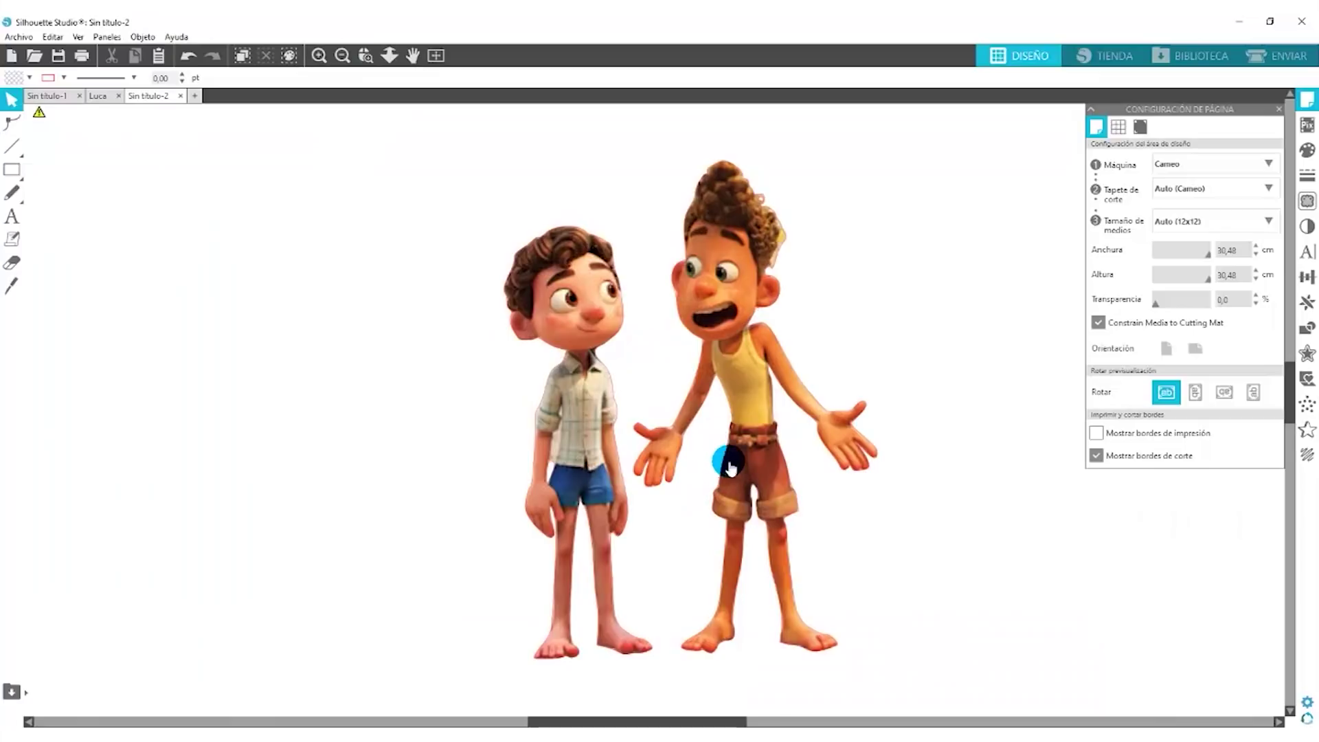
click(318, 56)
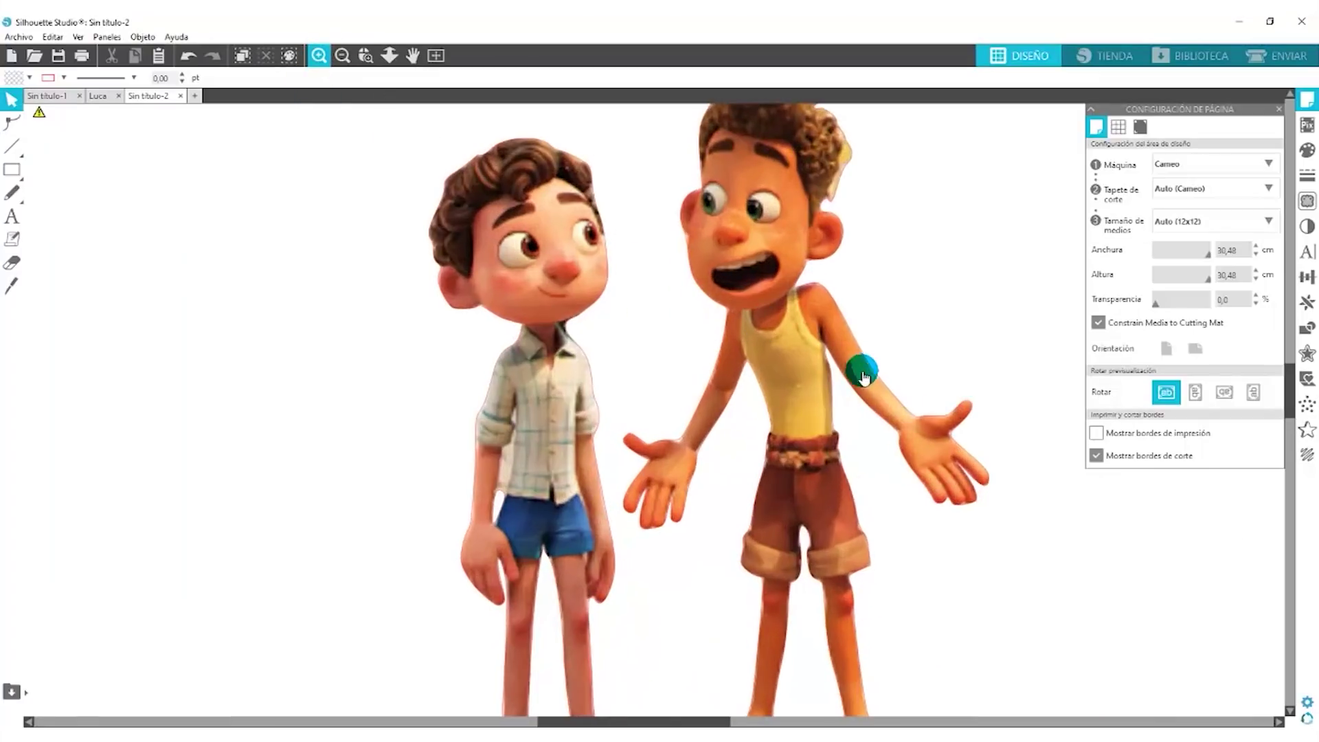
scroll(862, 382, up, 1)
click(320, 56)
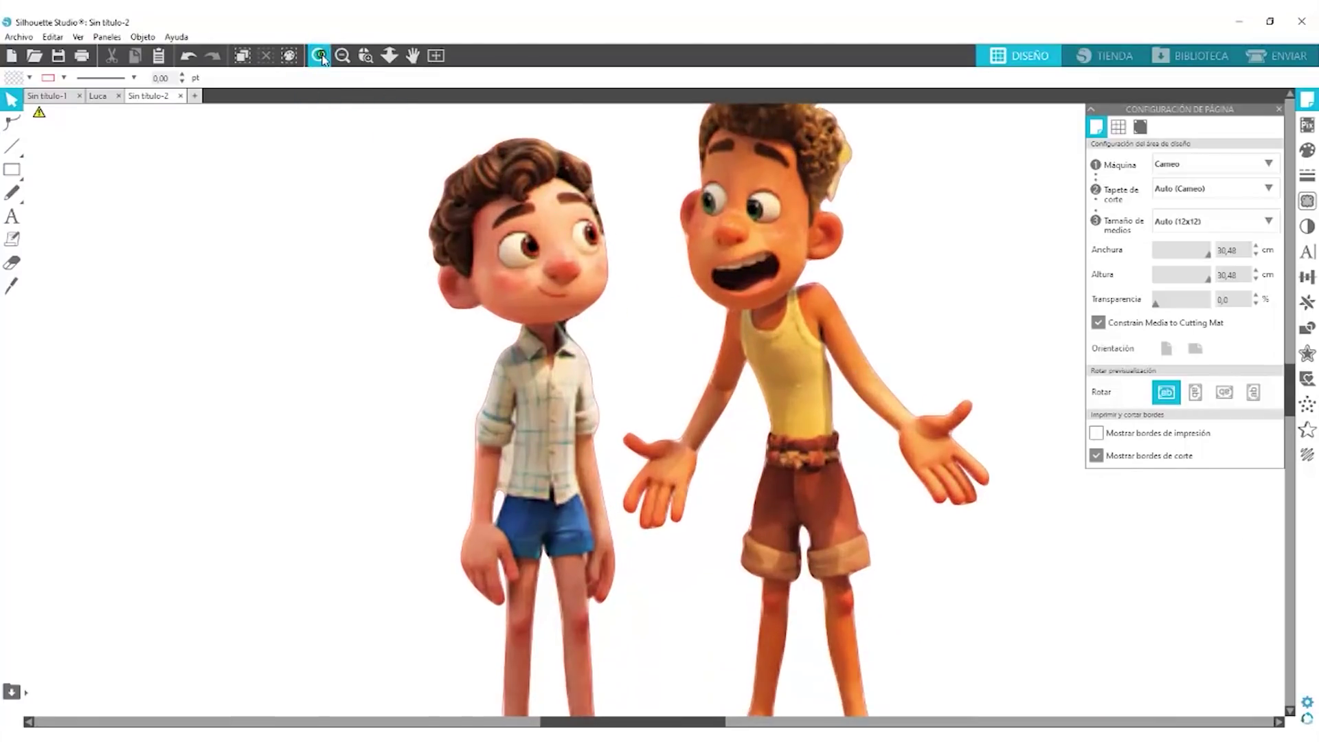
click(322, 58)
scroll(986, 512, up, 5)
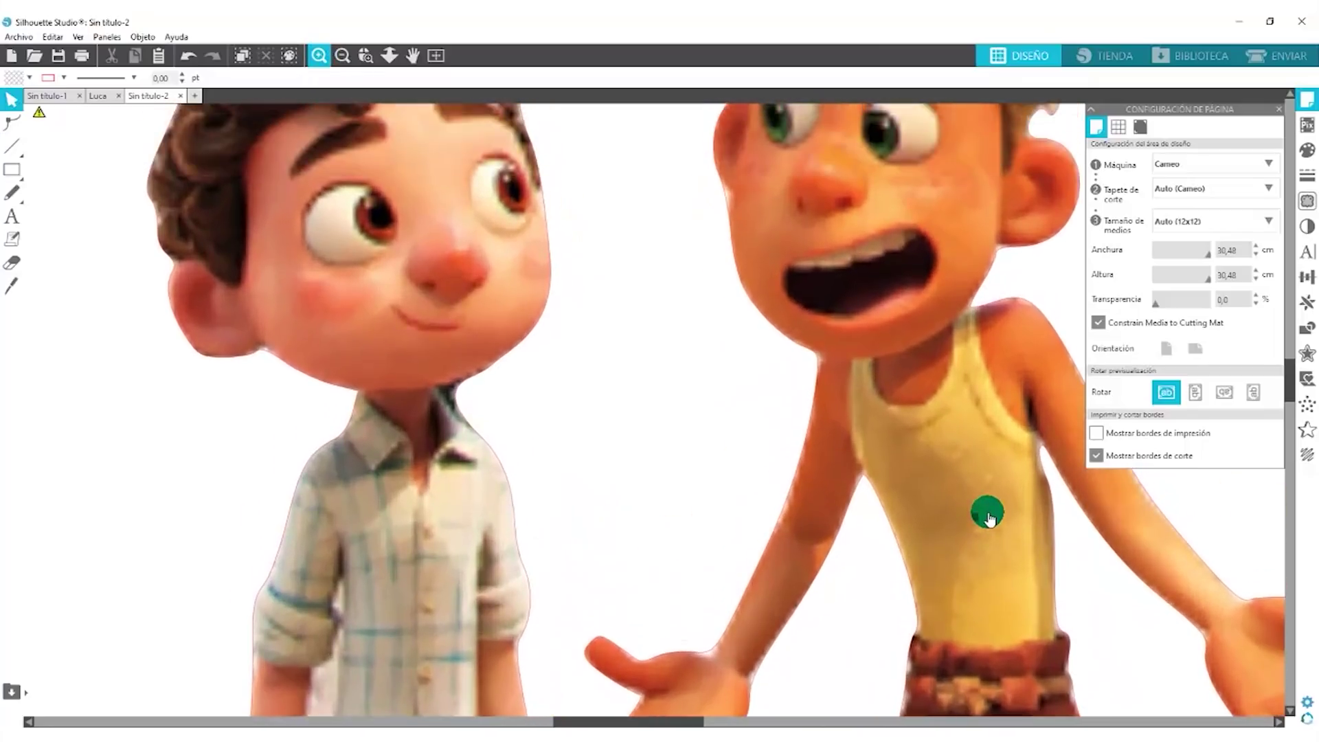
scroll(982, 506, up, 2)
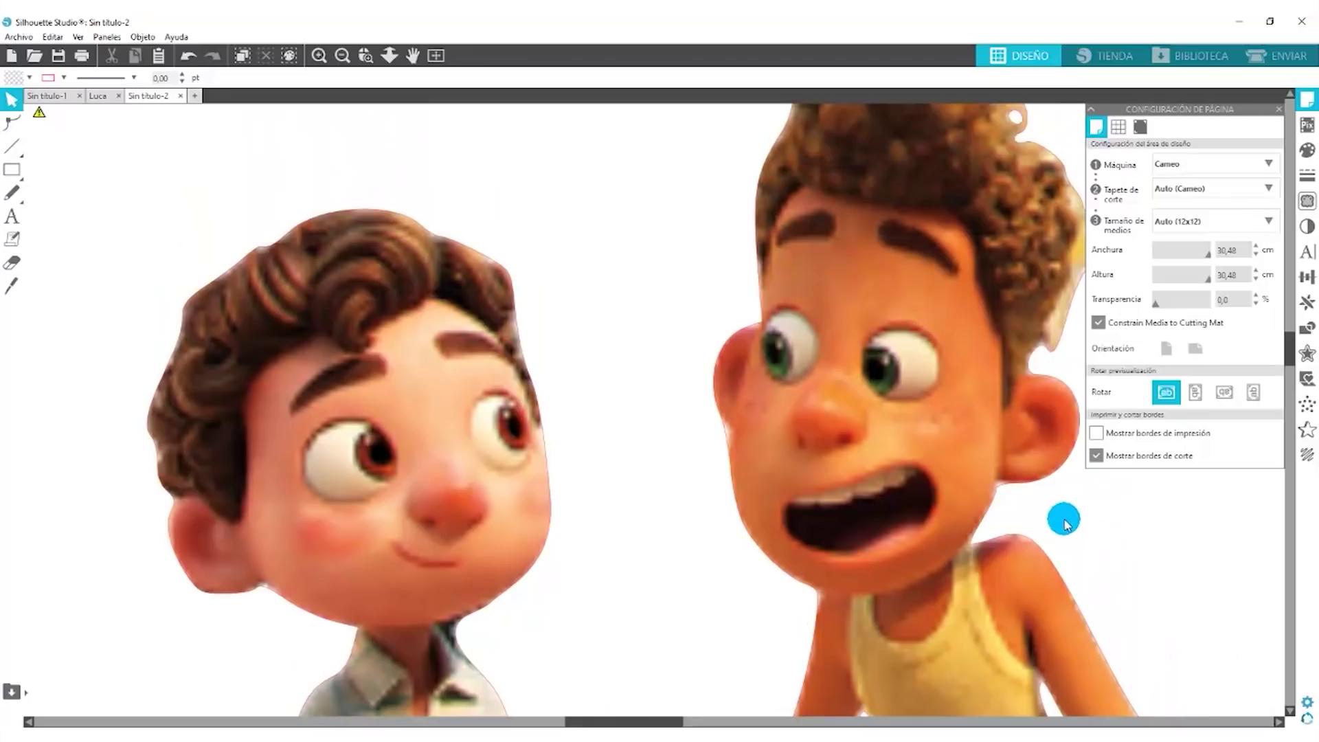
click(412, 59)
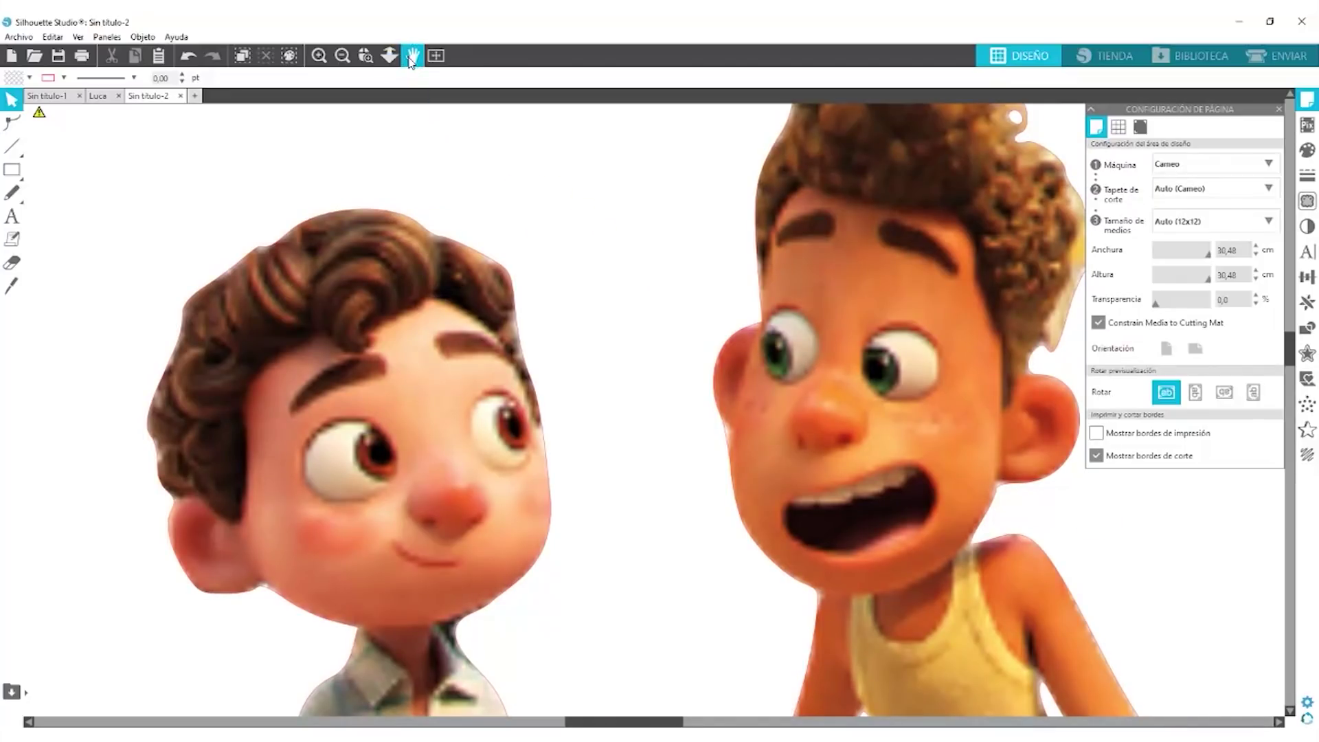
drag(901, 396, 728, 453)
click(12, 100)
double_click(899, 355)
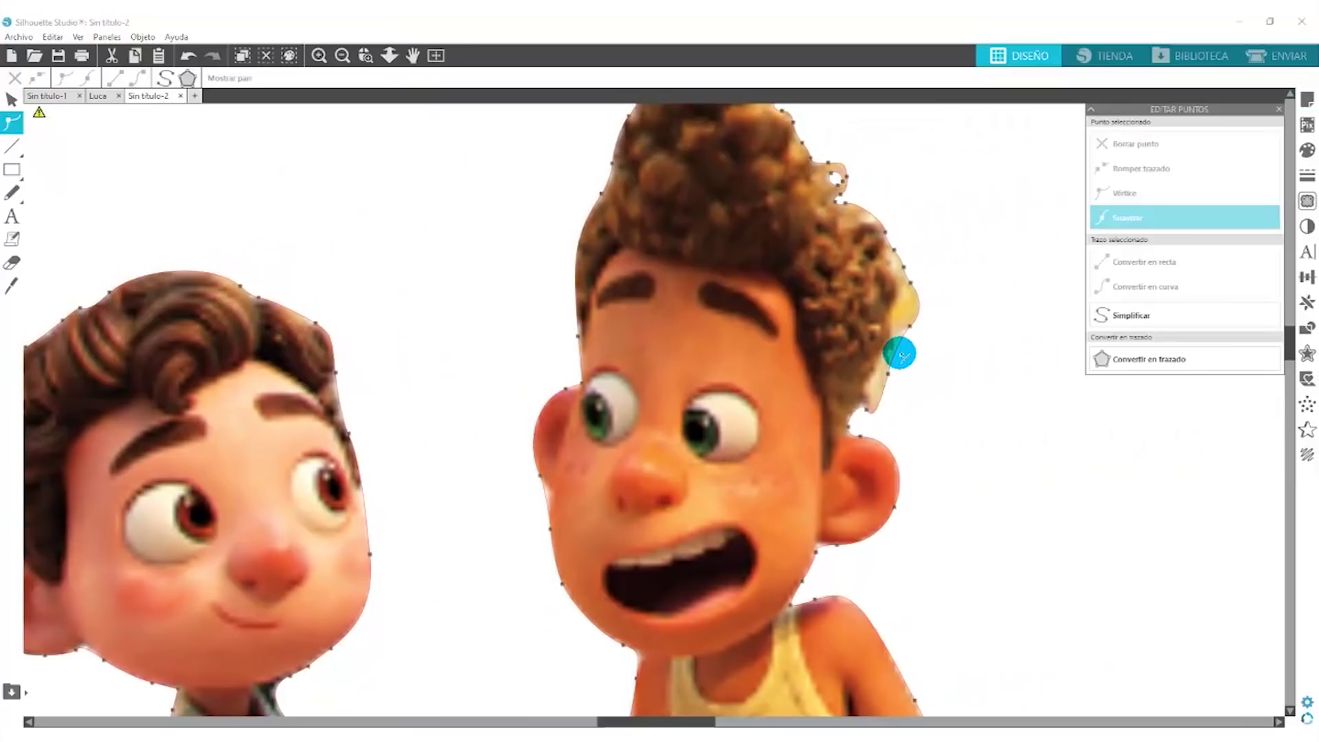
Pull the outline points beside and below the taller character's hair inward to trim leftover background above his ear
click(910, 285)
drag(911, 286, 899, 285)
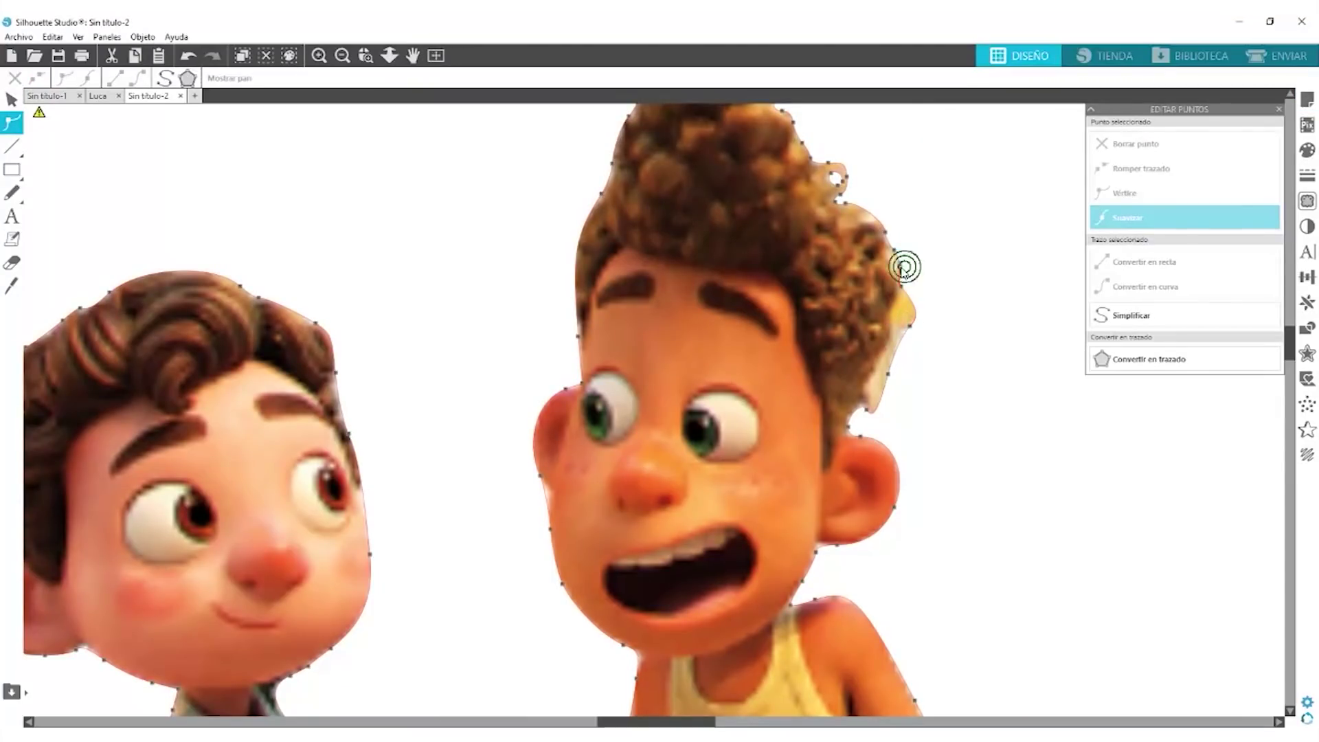
click(901, 267)
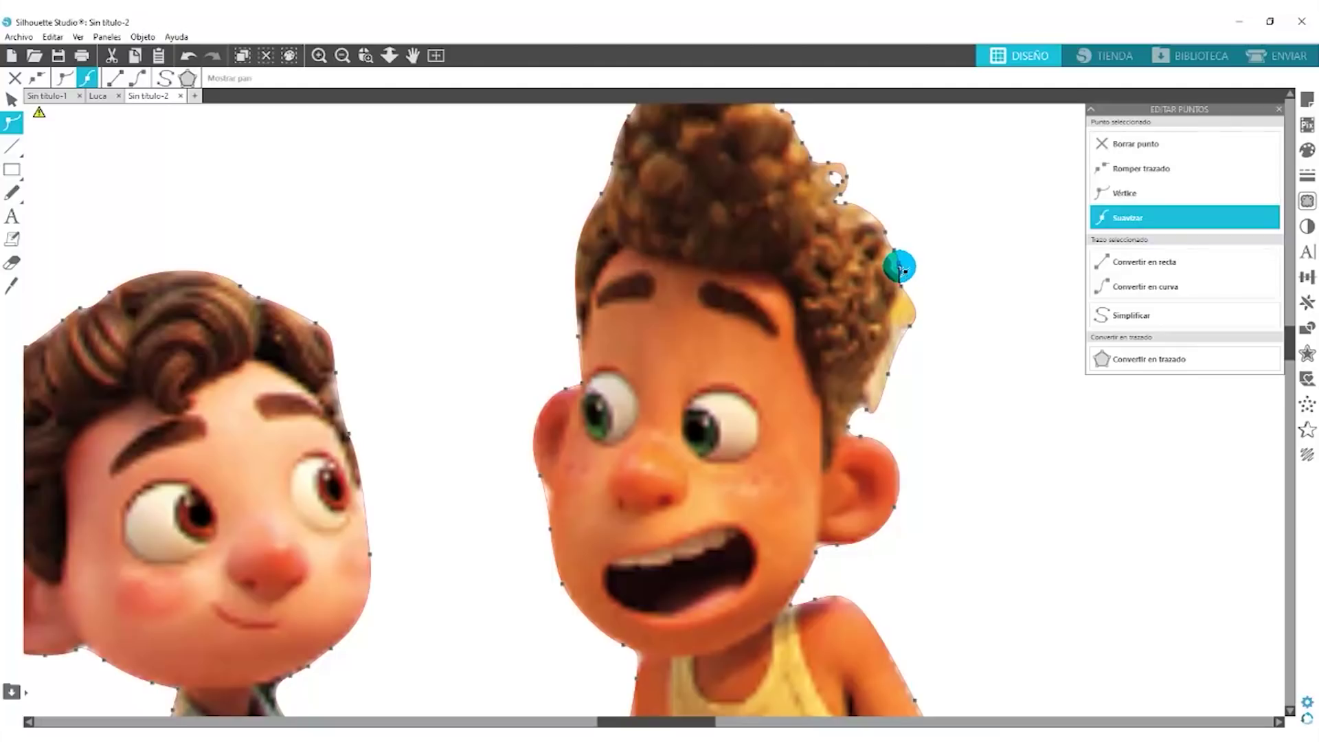
click(883, 371)
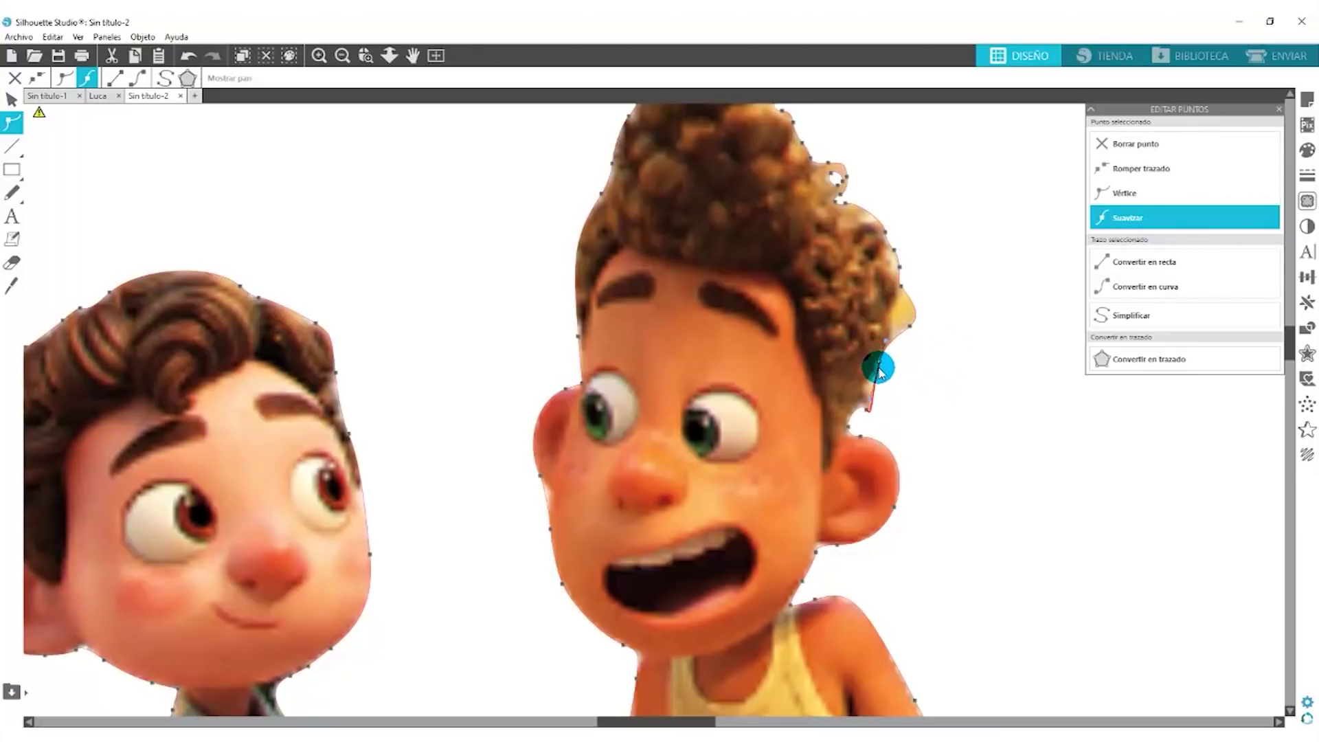
click(873, 394)
click(871, 390)
click(866, 410)
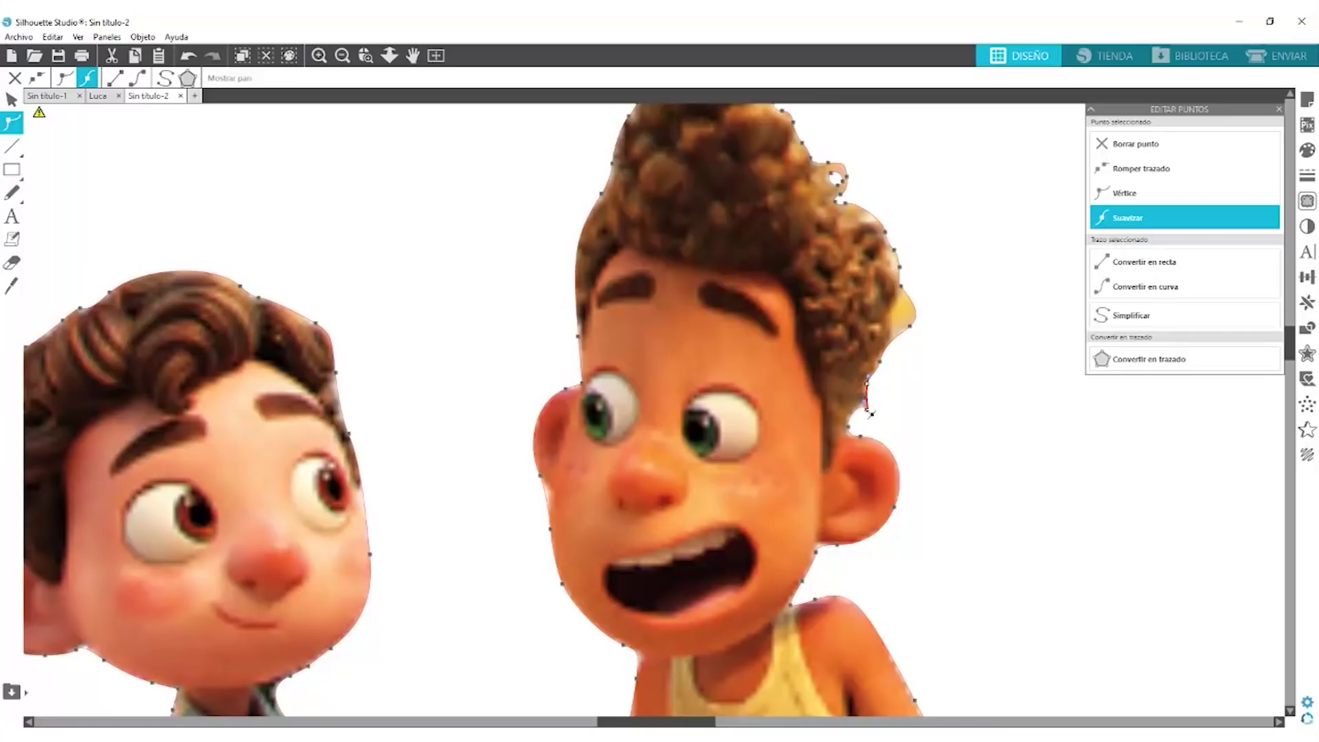
click(1122, 223)
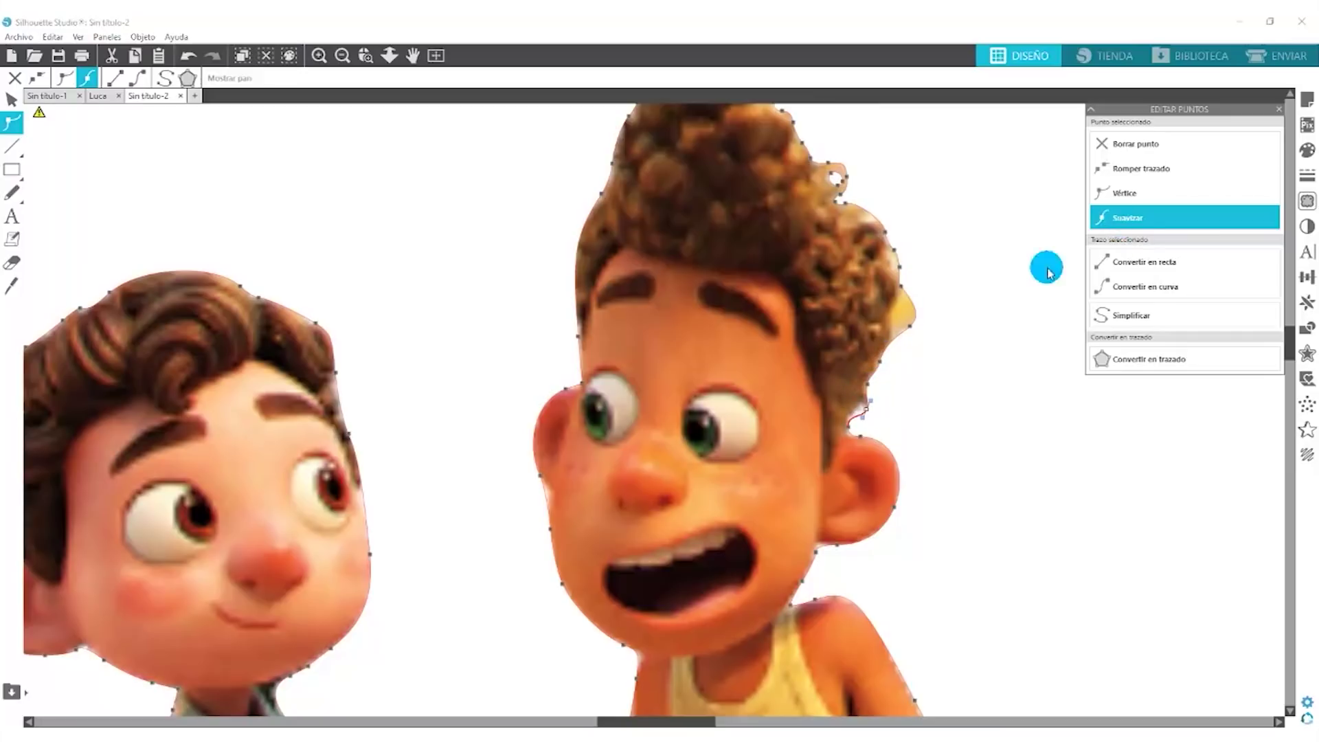
click(864, 409)
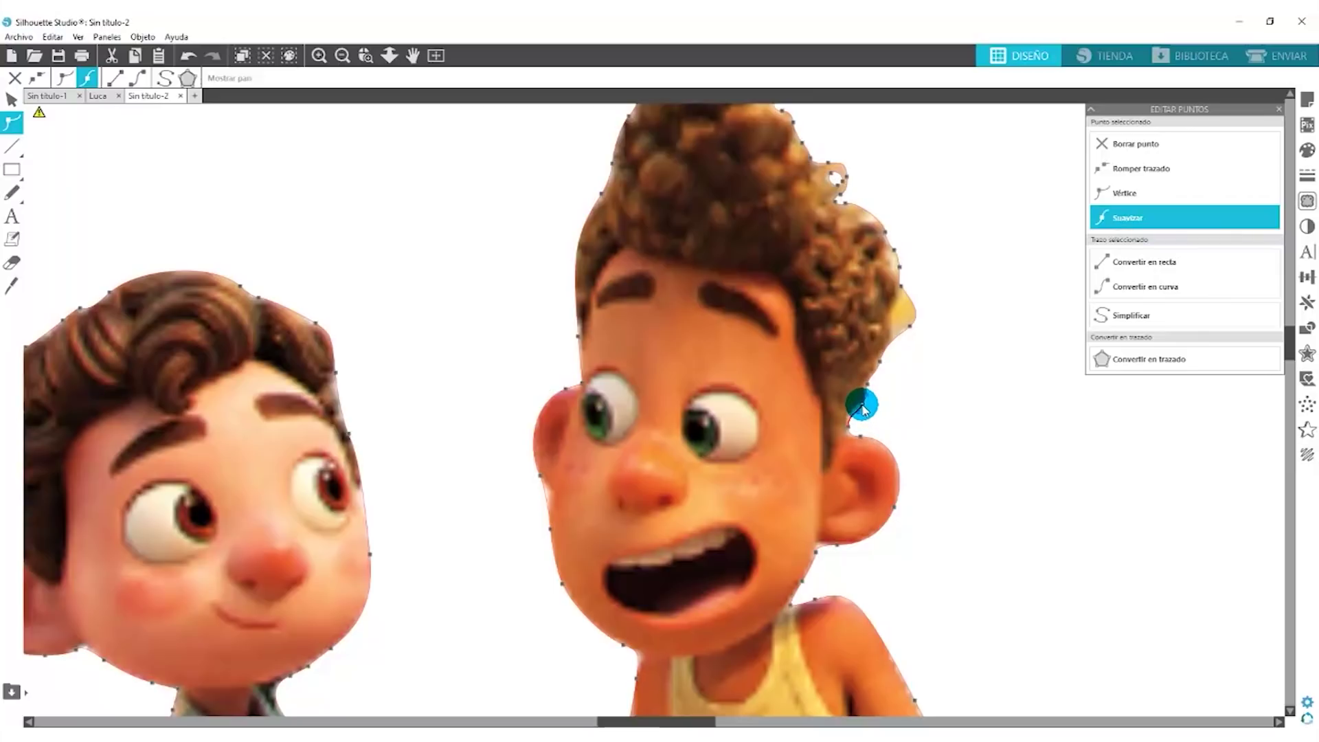
Move the outline points and curve handle around the yellow patch inward so the contour follows the taller character's hair
click(892, 334)
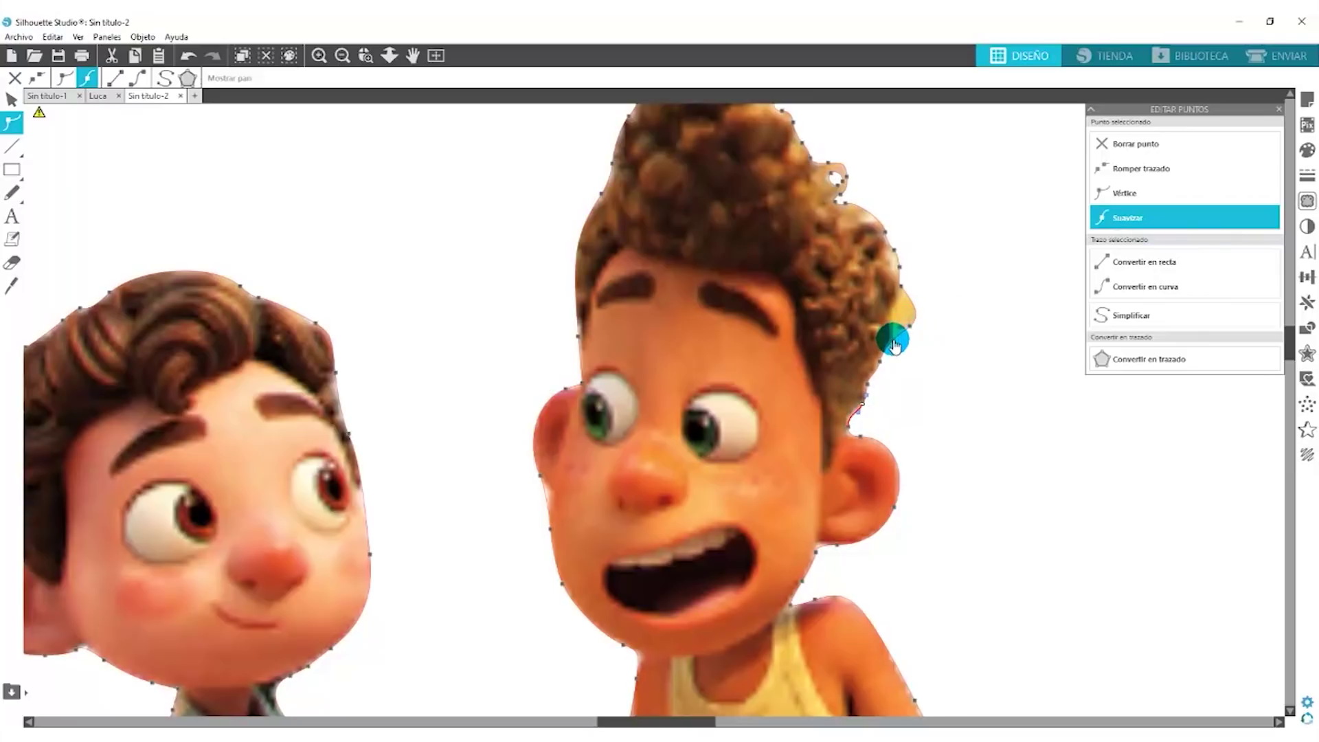
click(909, 334)
click(896, 317)
click(903, 294)
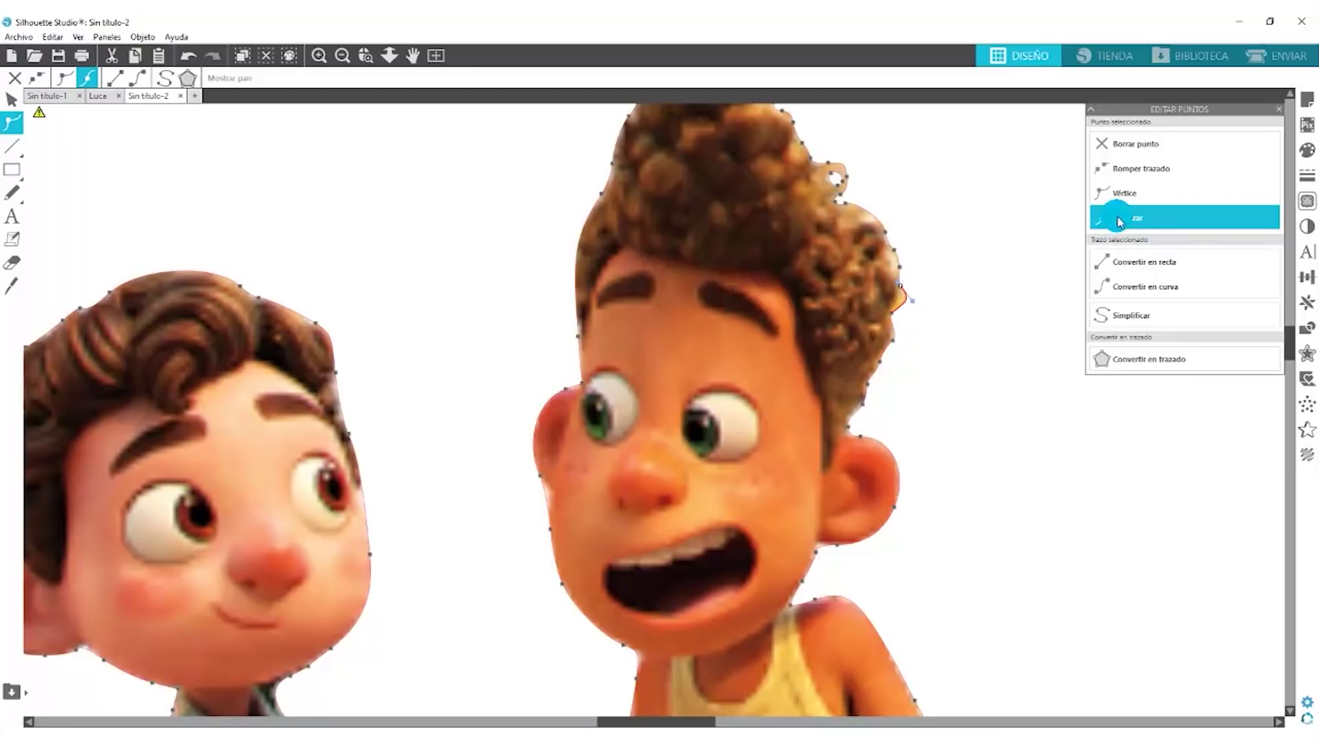
drag(912, 301, 901, 296)
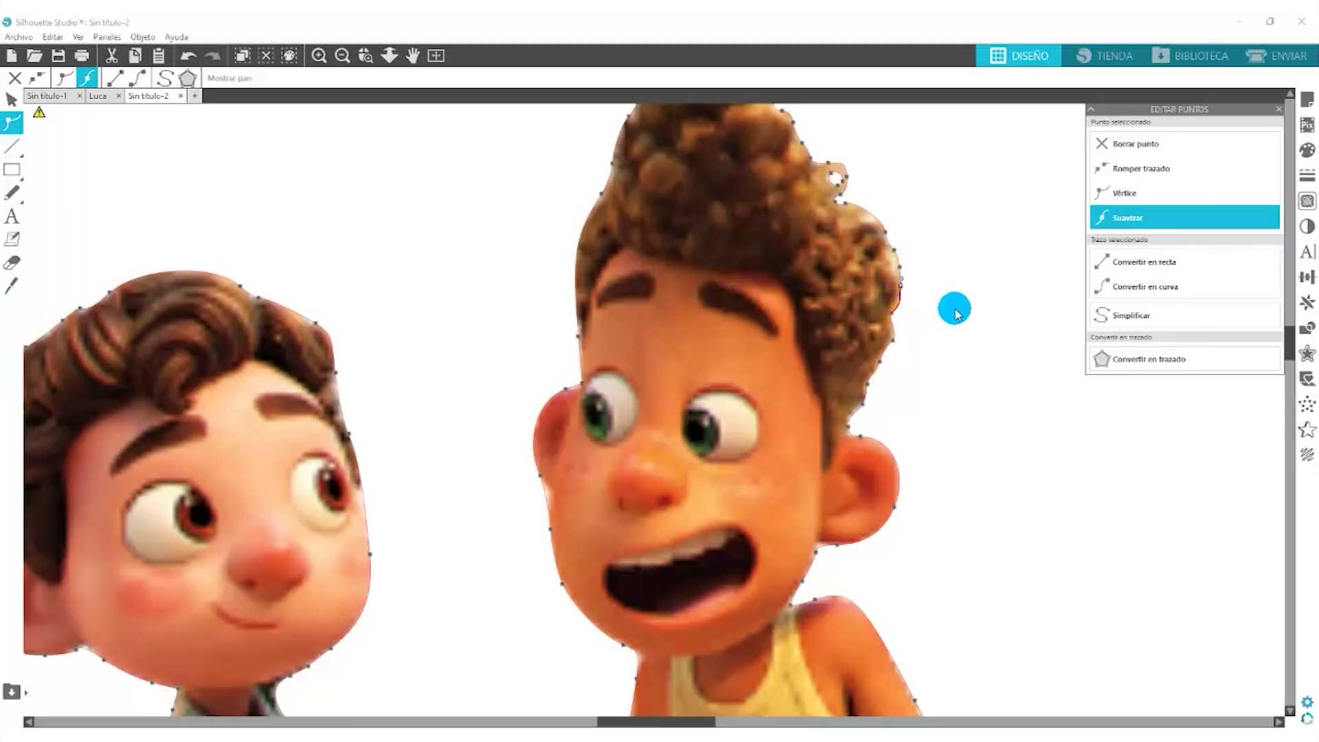
Delete the small inner contour in the taller character's hair and move the outline point where his ear meets the cheek inward
click(833, 184)
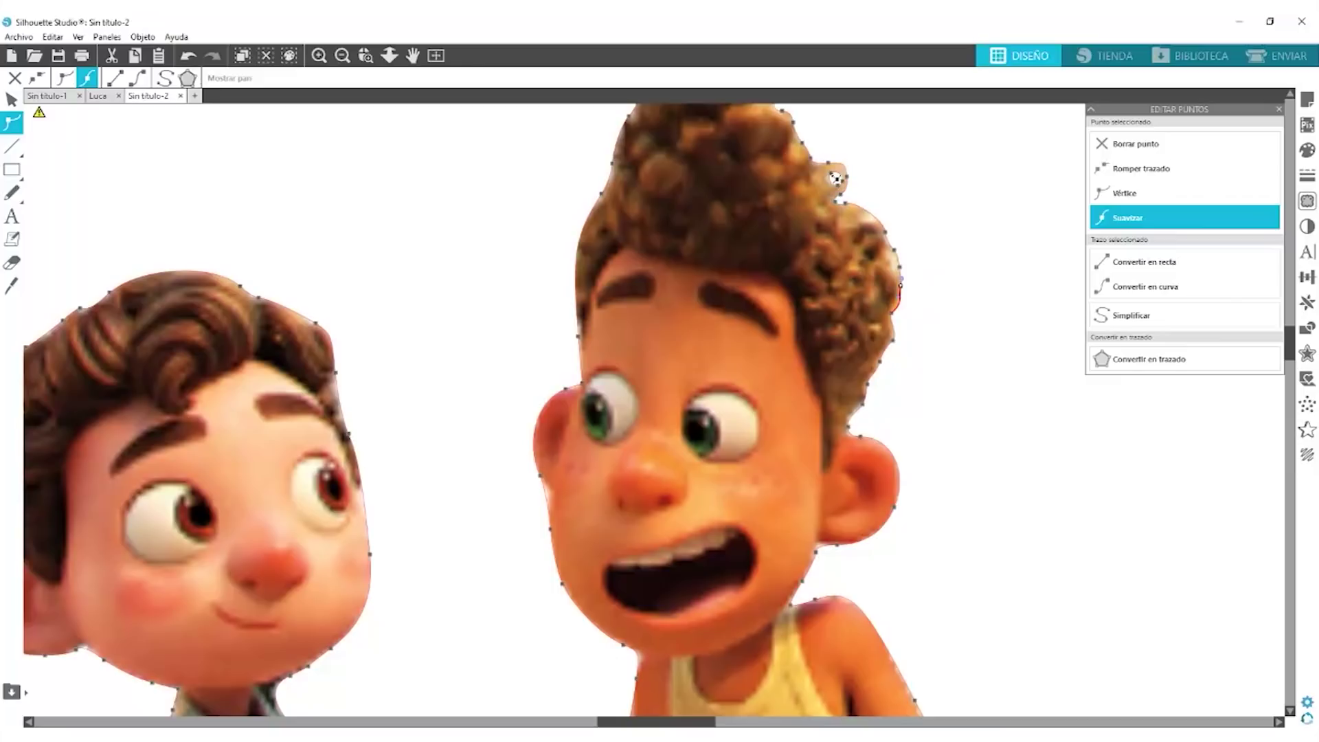
click(1126, 141)
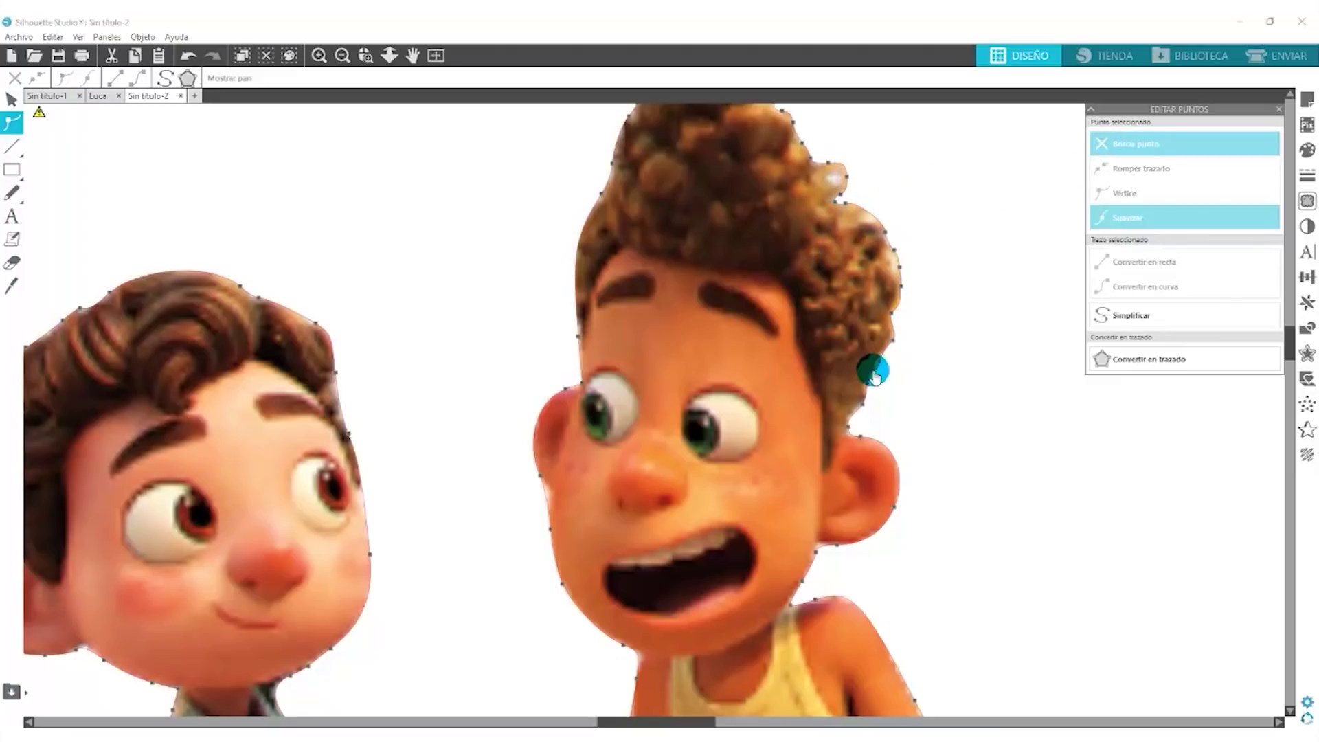
scroll(714, 415, down, 2)
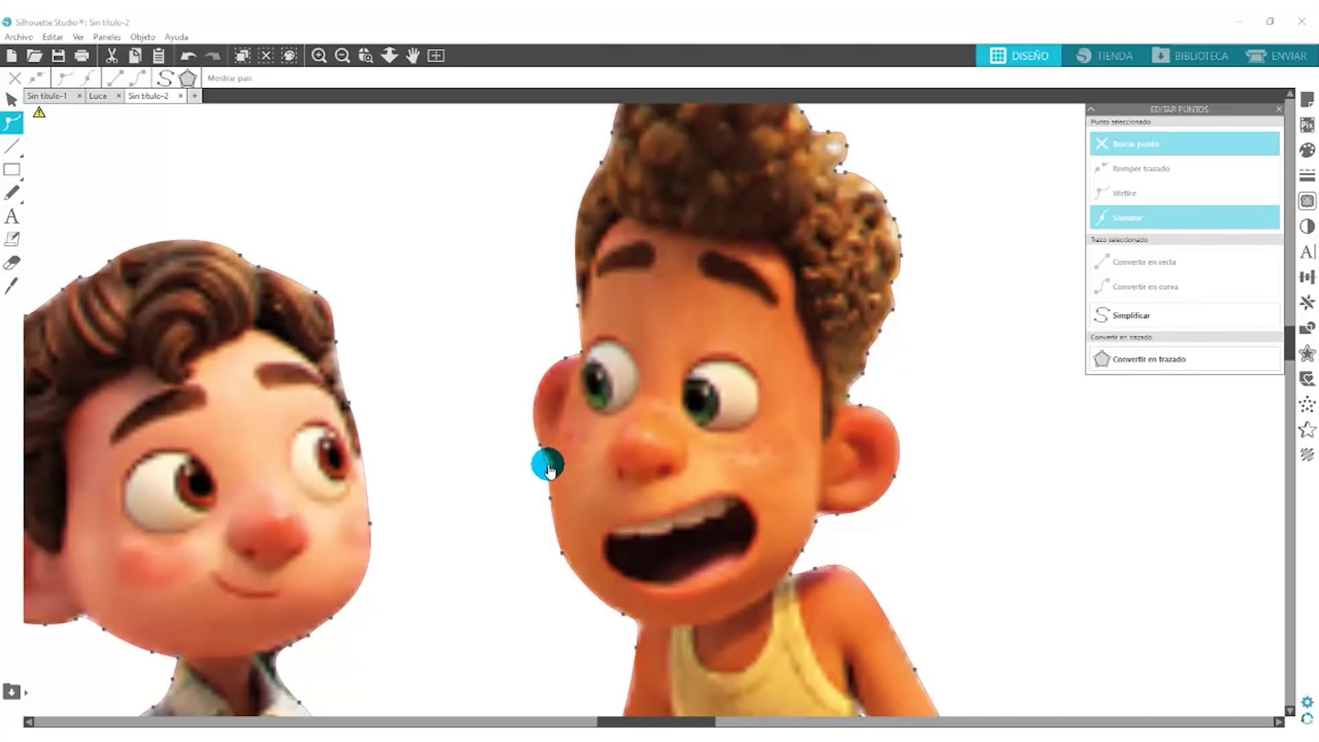
click(545, 467)
drag(546, 466, 550, 462)
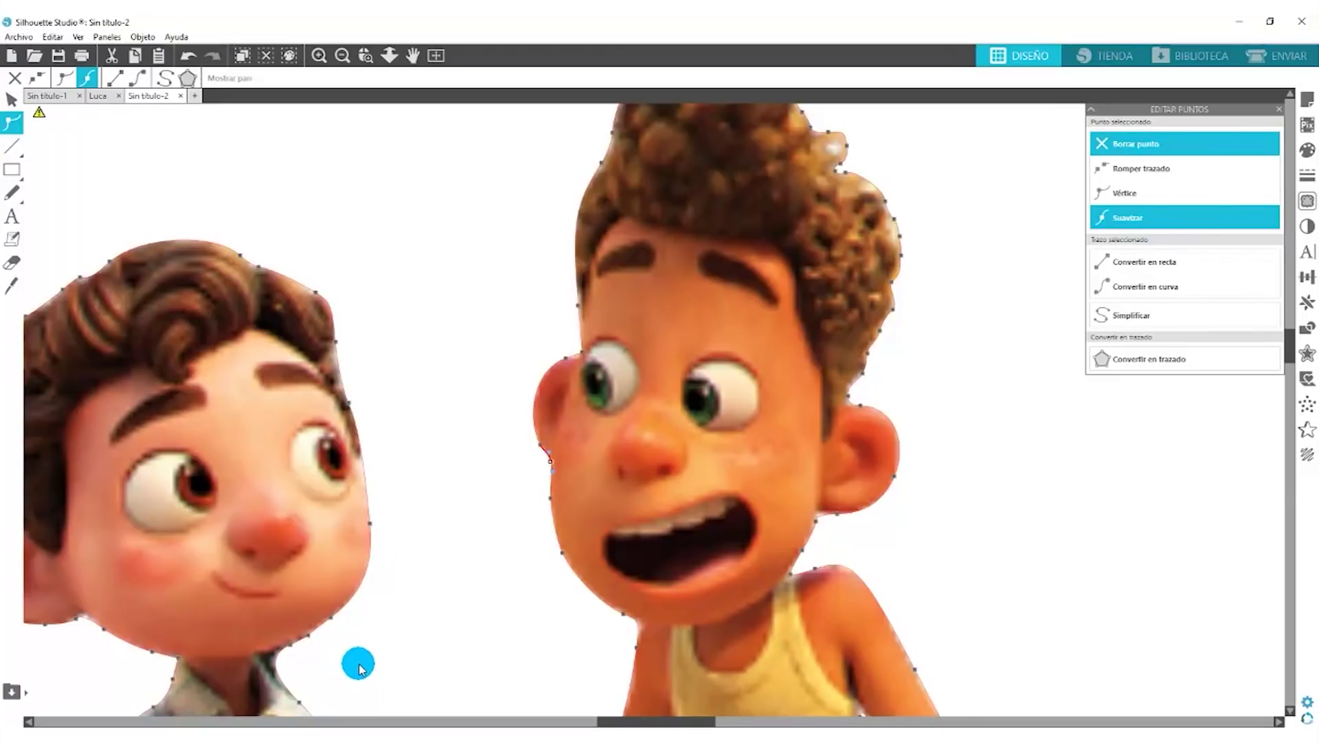
Tighten the outline where the shorter character's chin meets his collar and convert that point to a vertex
drag(354, 670, 621, 592)
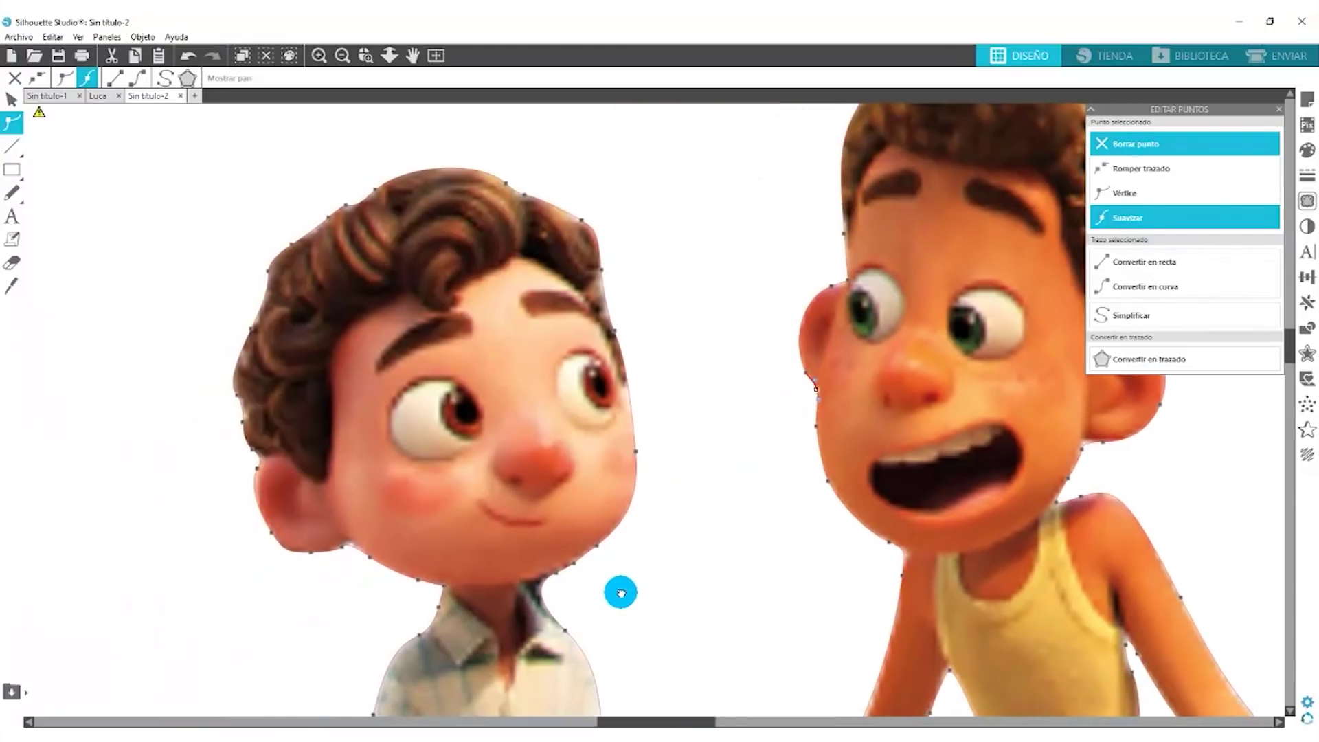
scroll(541, 595, left, 1)
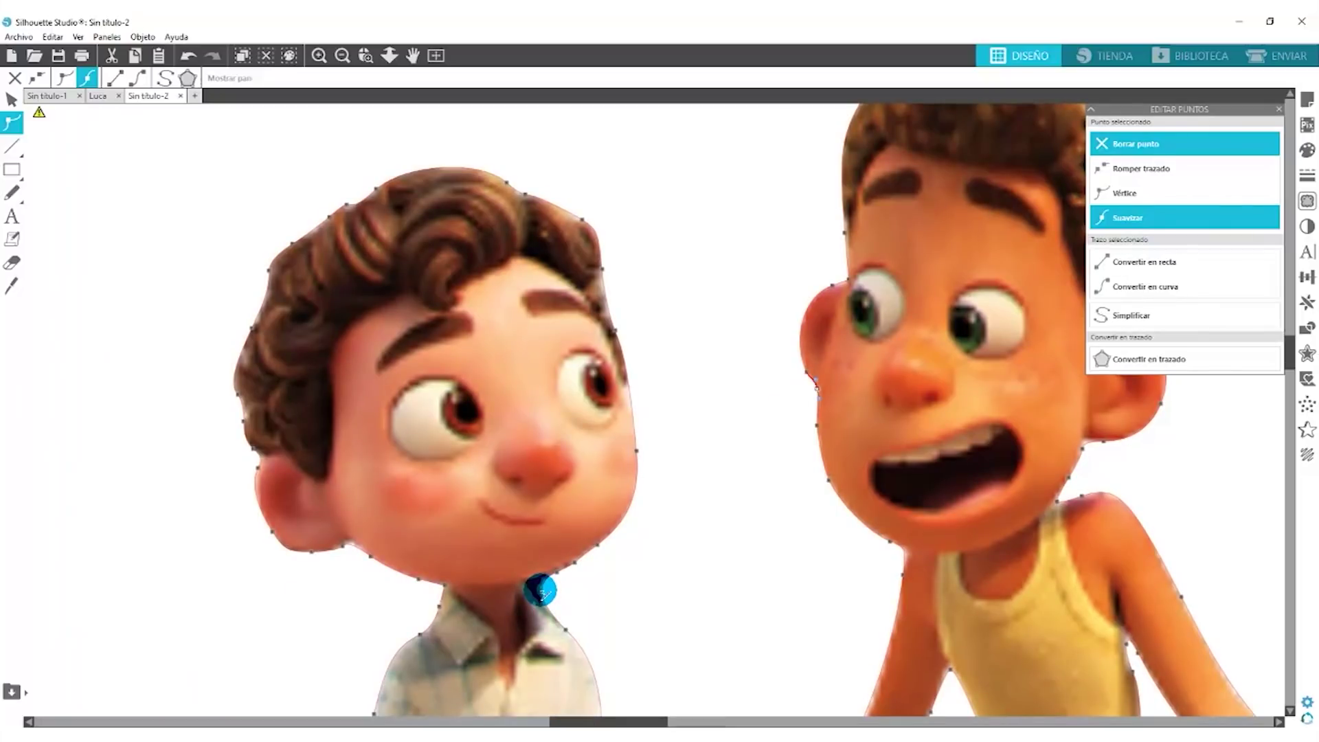
click(526, 584)
click(1130, 196)
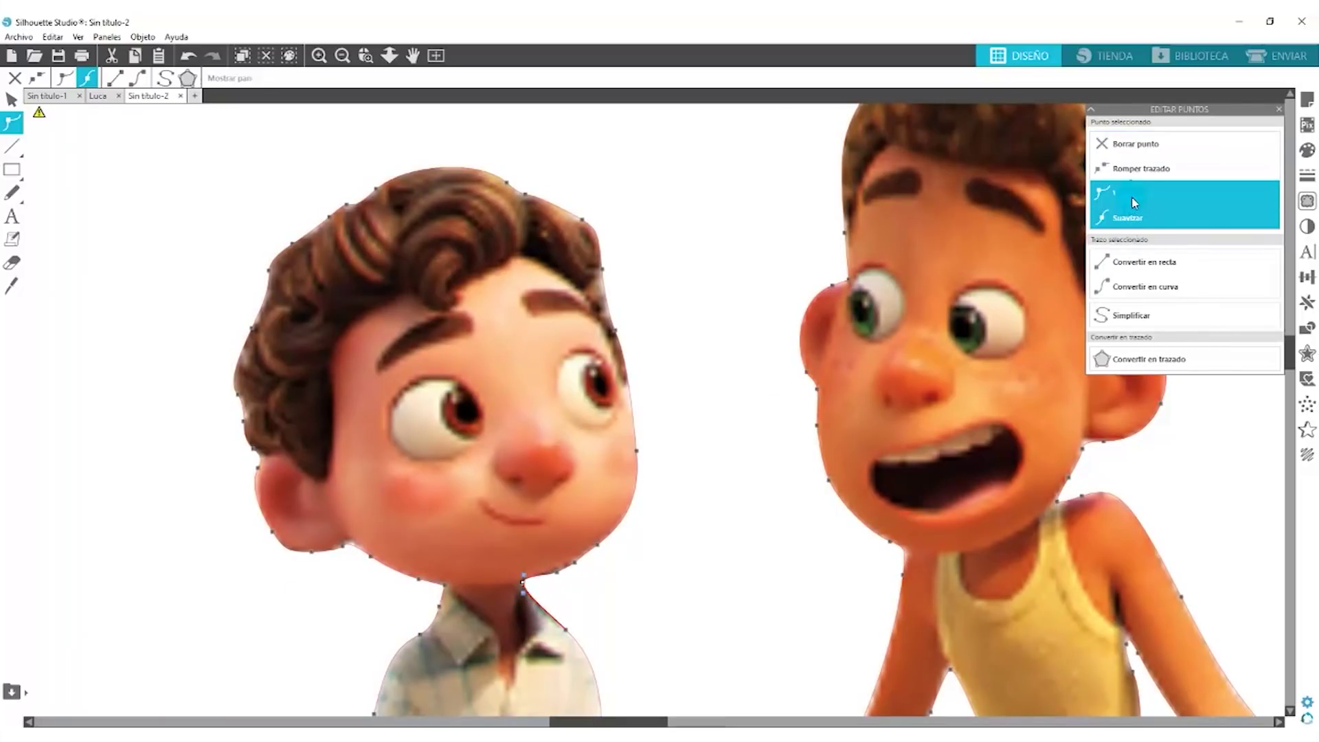
click(524, 576)
click(527, 580)
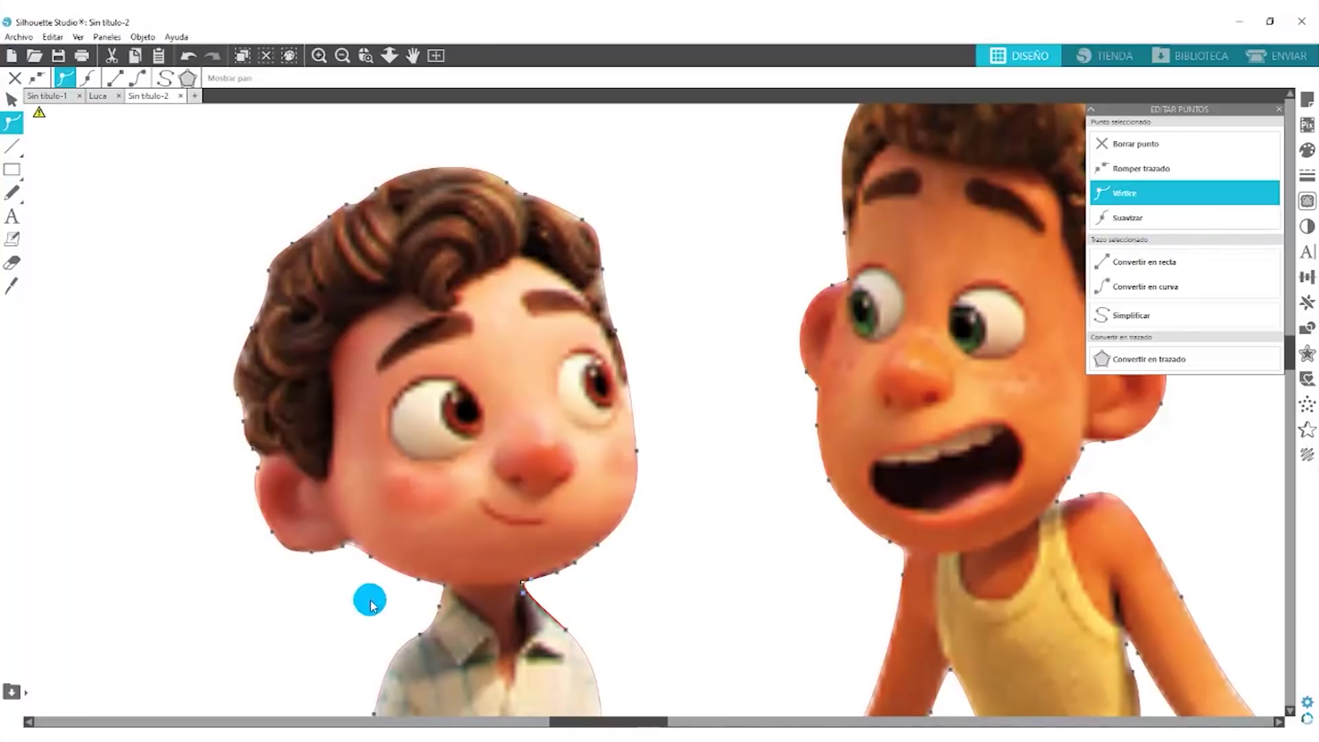
Adjust the outline points around the shorter character's ear to follow its edge, keeping the curve smooth
click(279, 556)
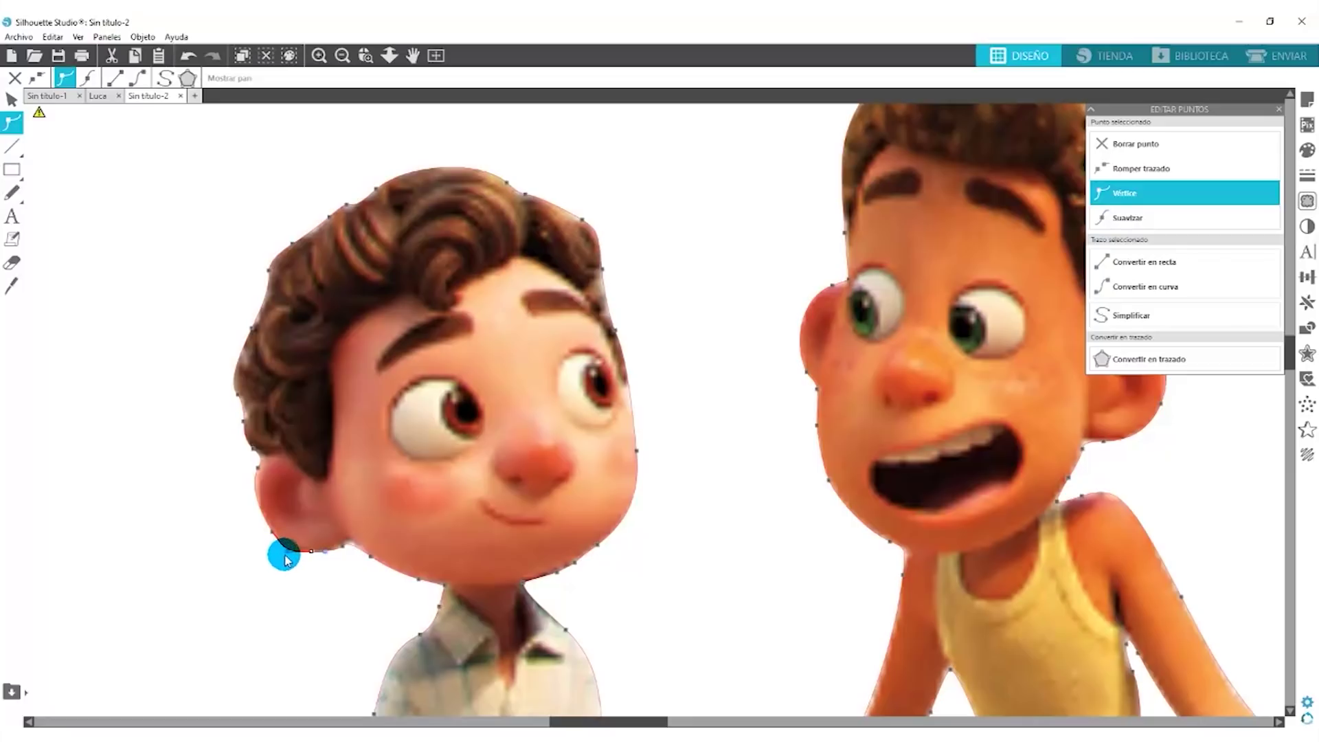
click(290, 557)
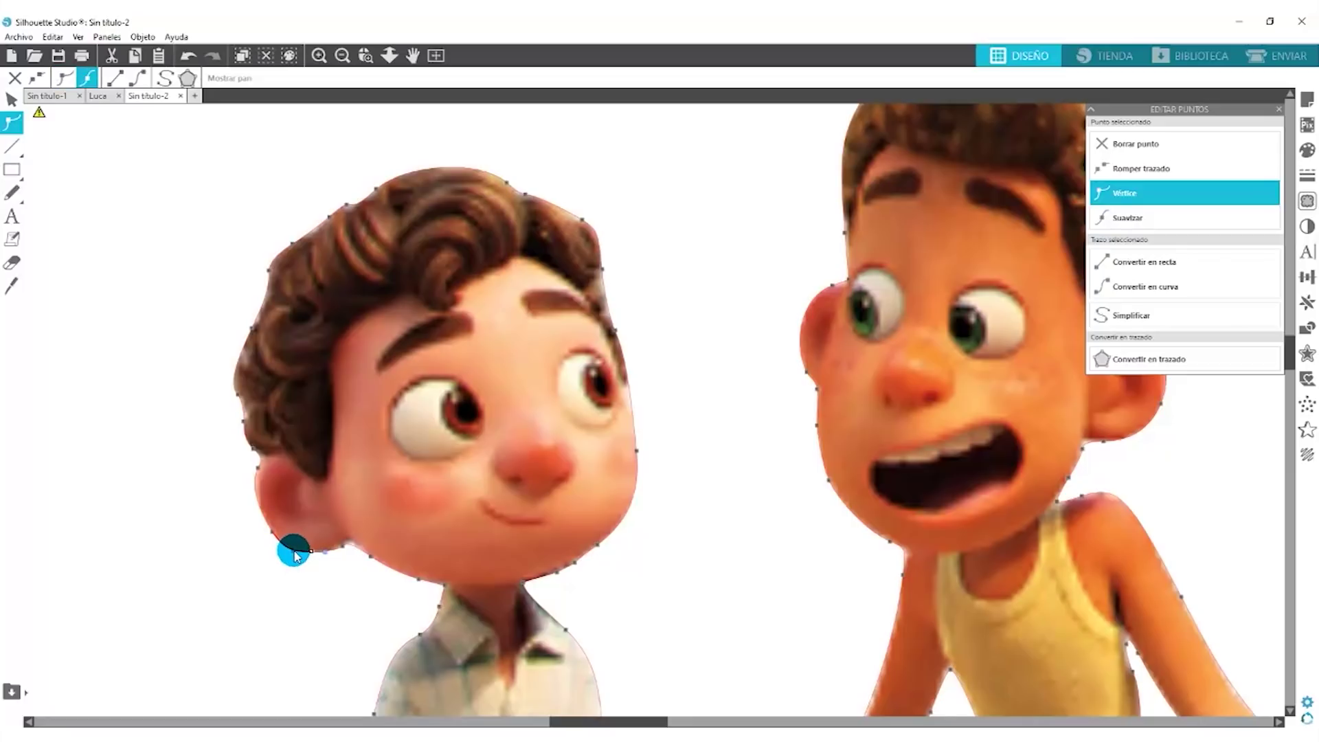
click(273, 535)
click(270, 533)
click(261, 474)
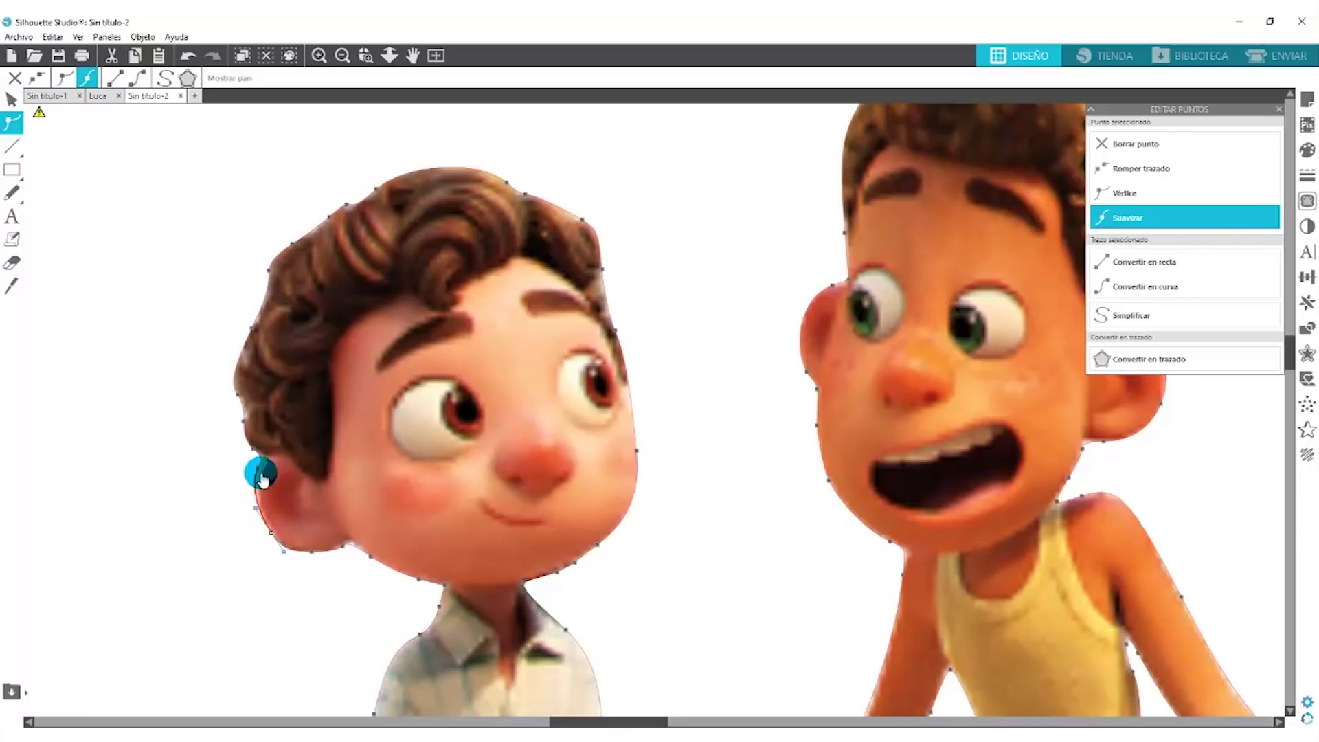
click(256, 470)
click(252, 469)
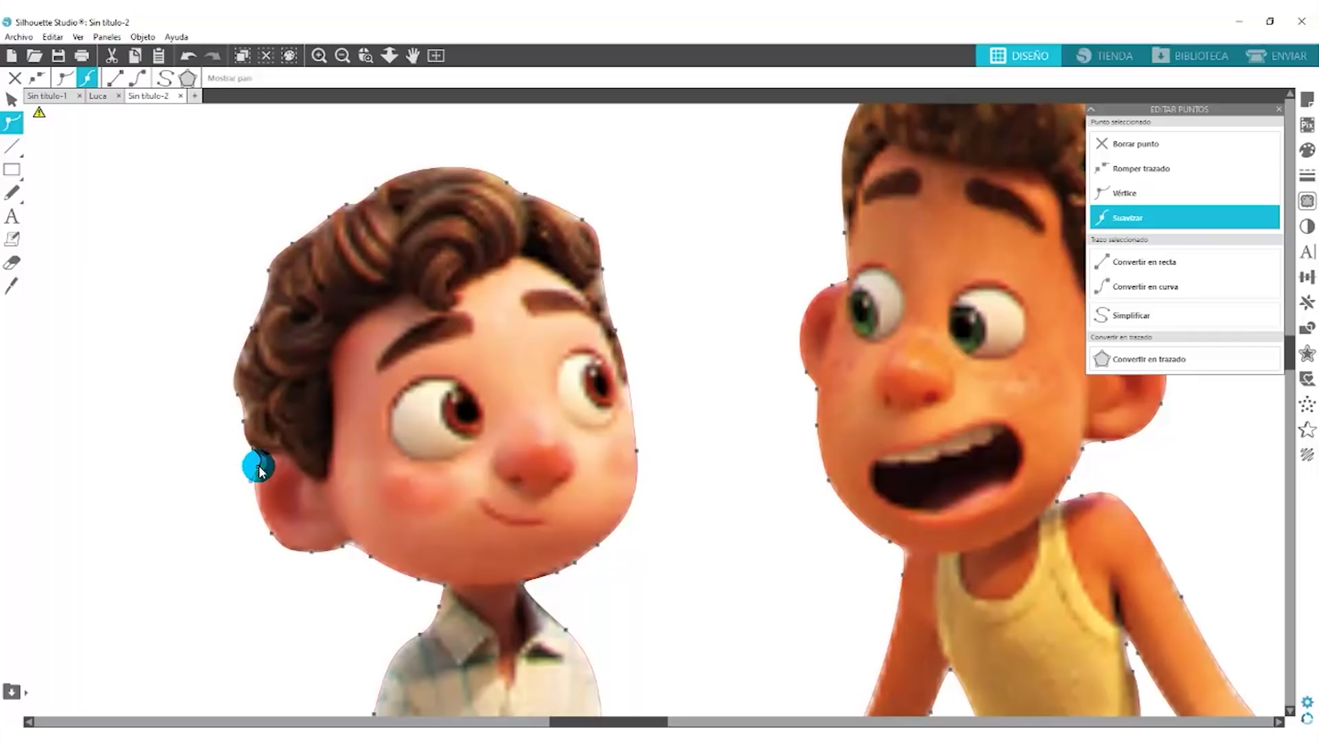
Move the outline point between the shorter character's forearm and shirt up to just beneath his rolled sleeve
scroll(559, 627, down, 1)
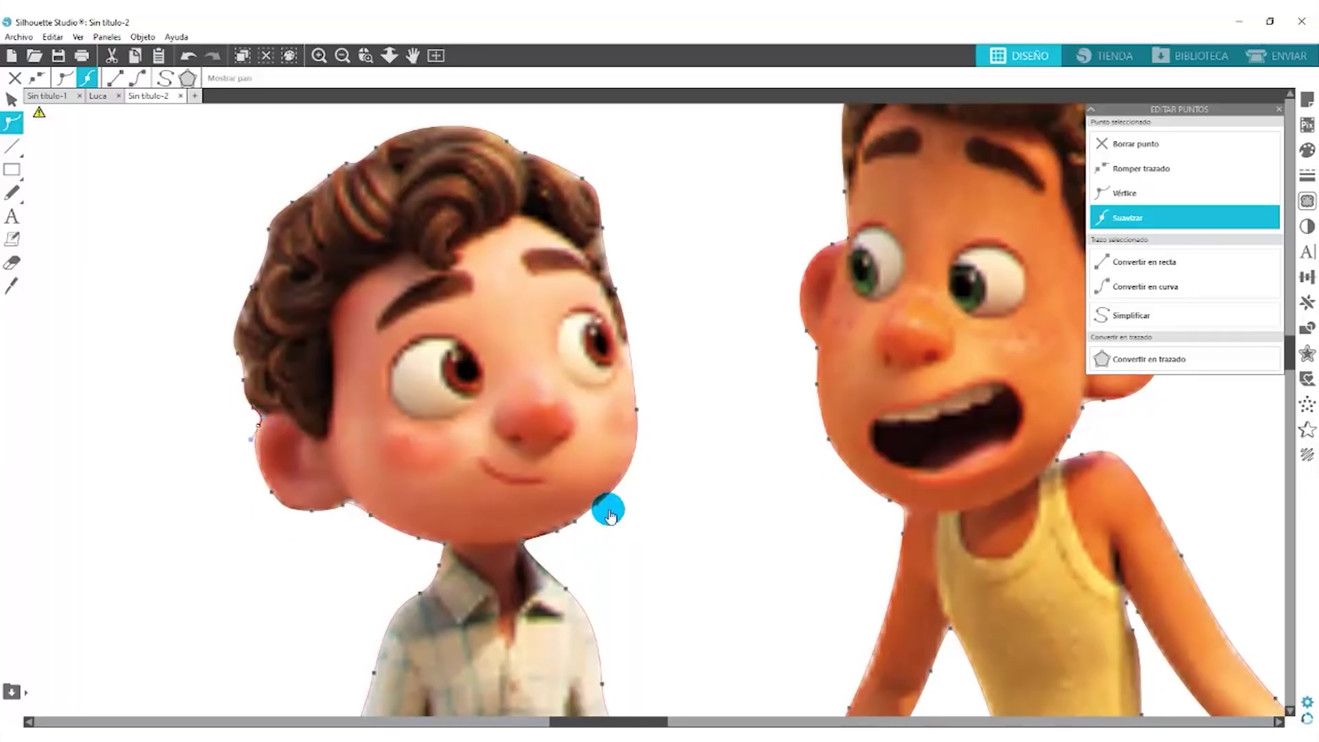
scroll(612, 447, down, 2)
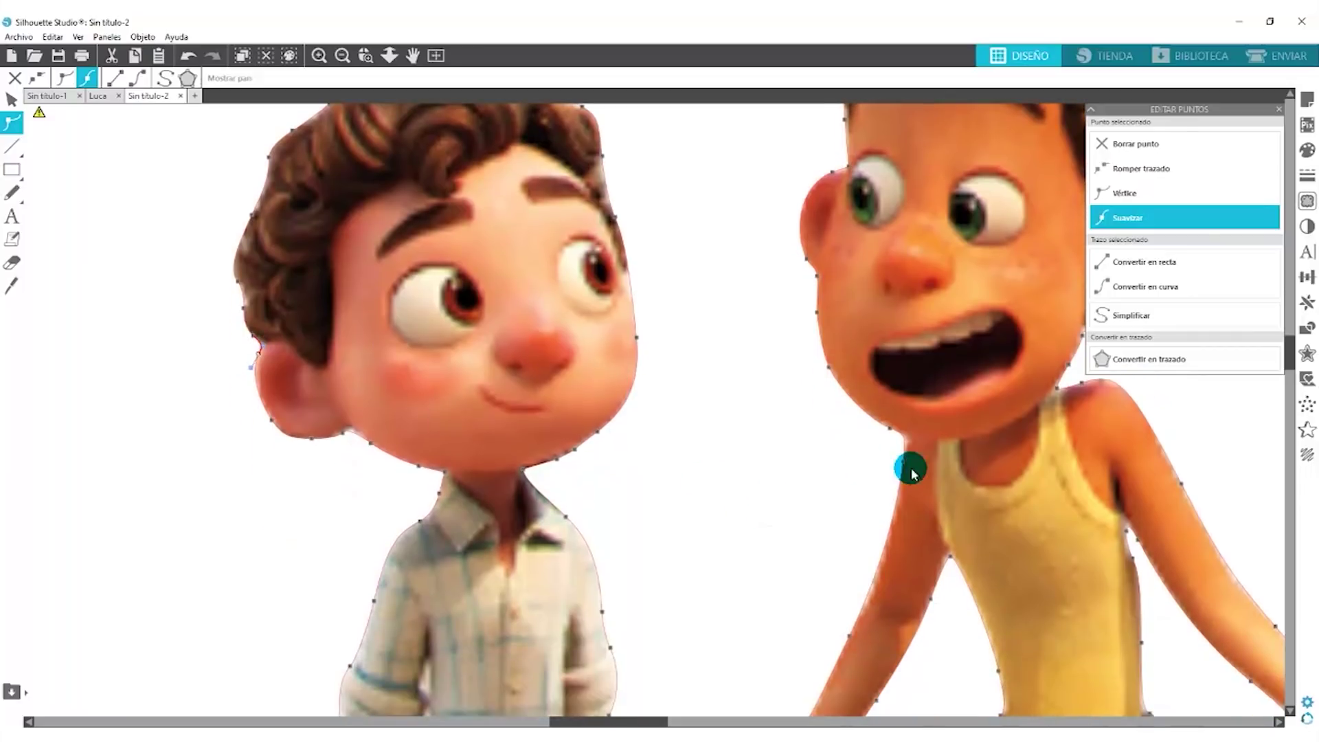
scroll(854, 552, down, 3)
scroll(849, 555, down, 5)
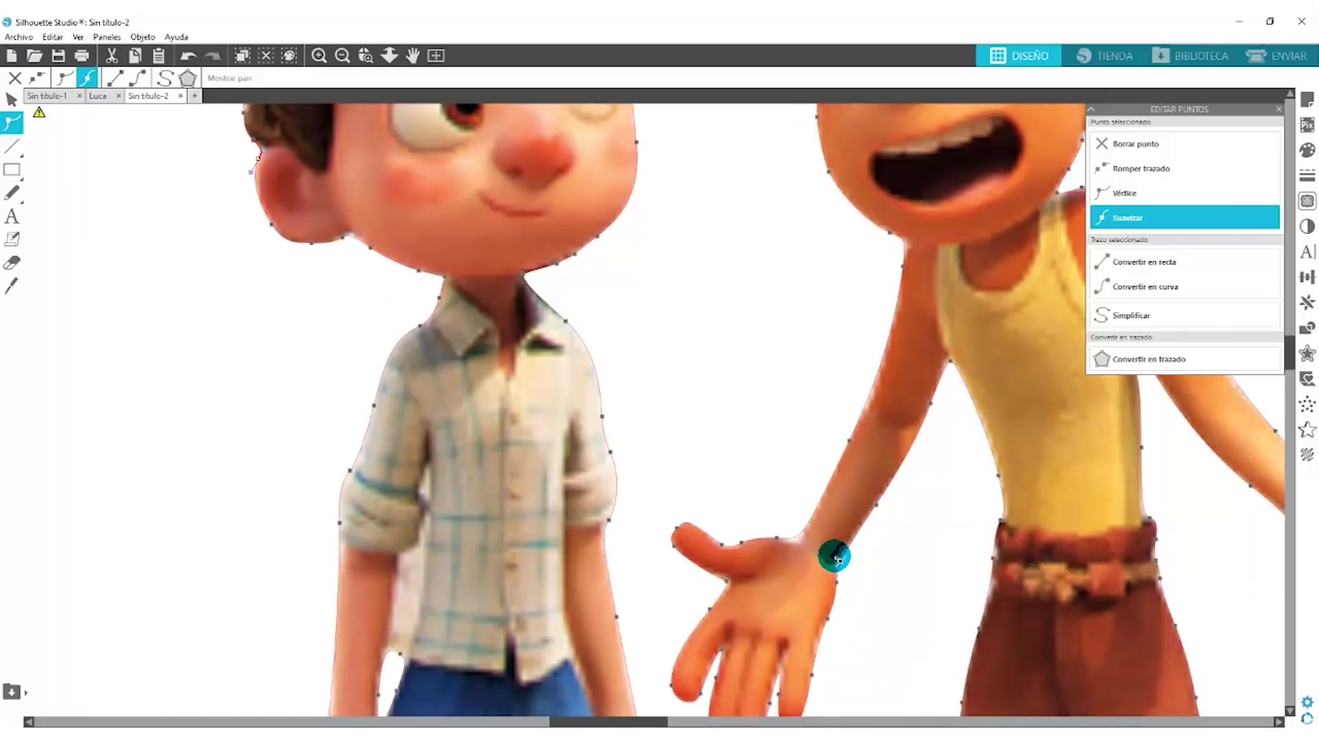
scroll(1037, 632, down, 1)
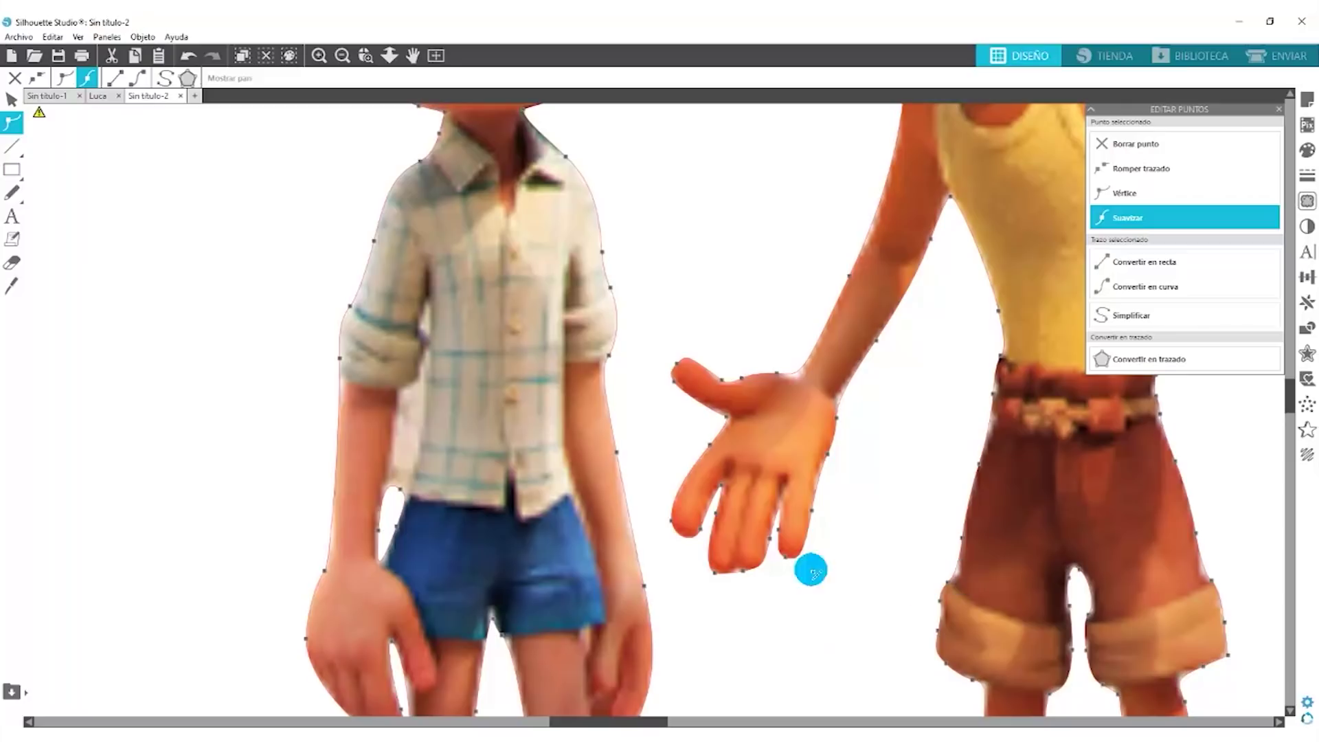
click(386, 488)
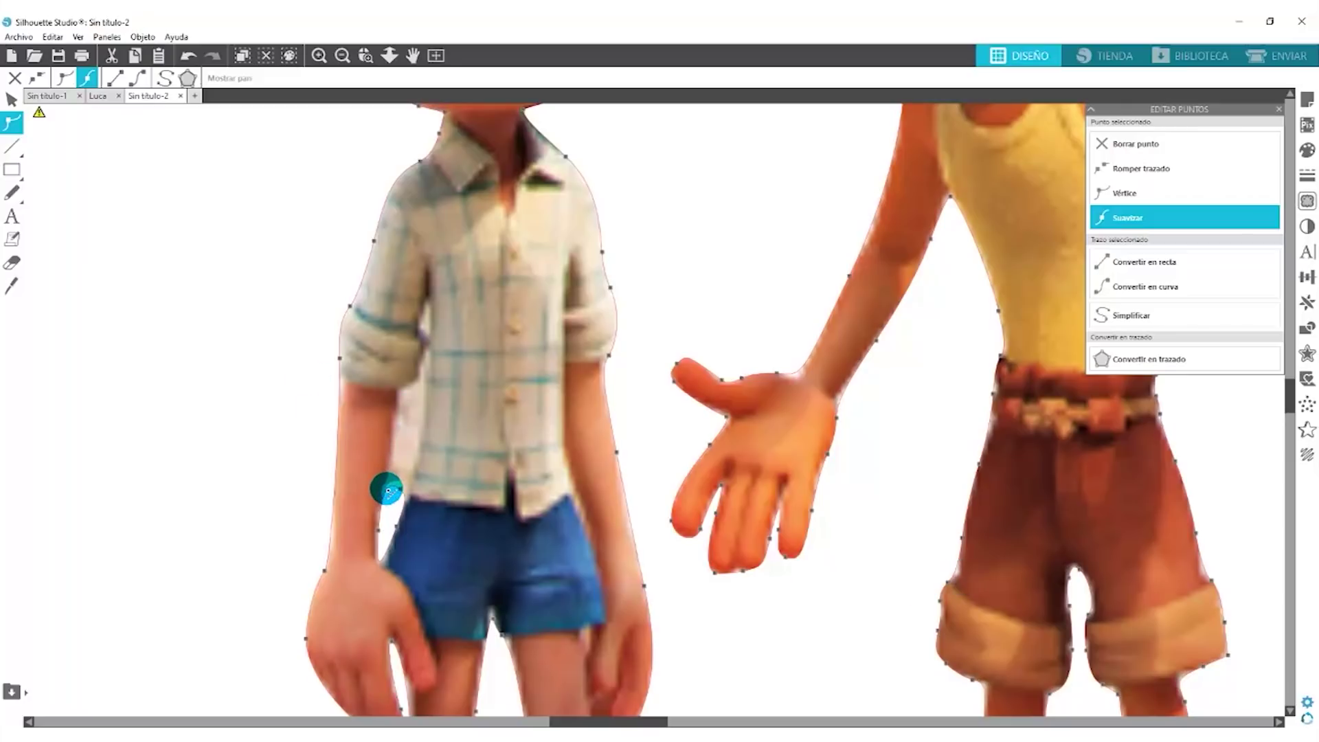
drag(391, 485, 400, 394)
Smooth an outline point along the shorter character's inner forearm and pull the contour into the corner where his sleeve meets the shirt
click(383, 485)
click(1133, 199)
click(1125, 221)
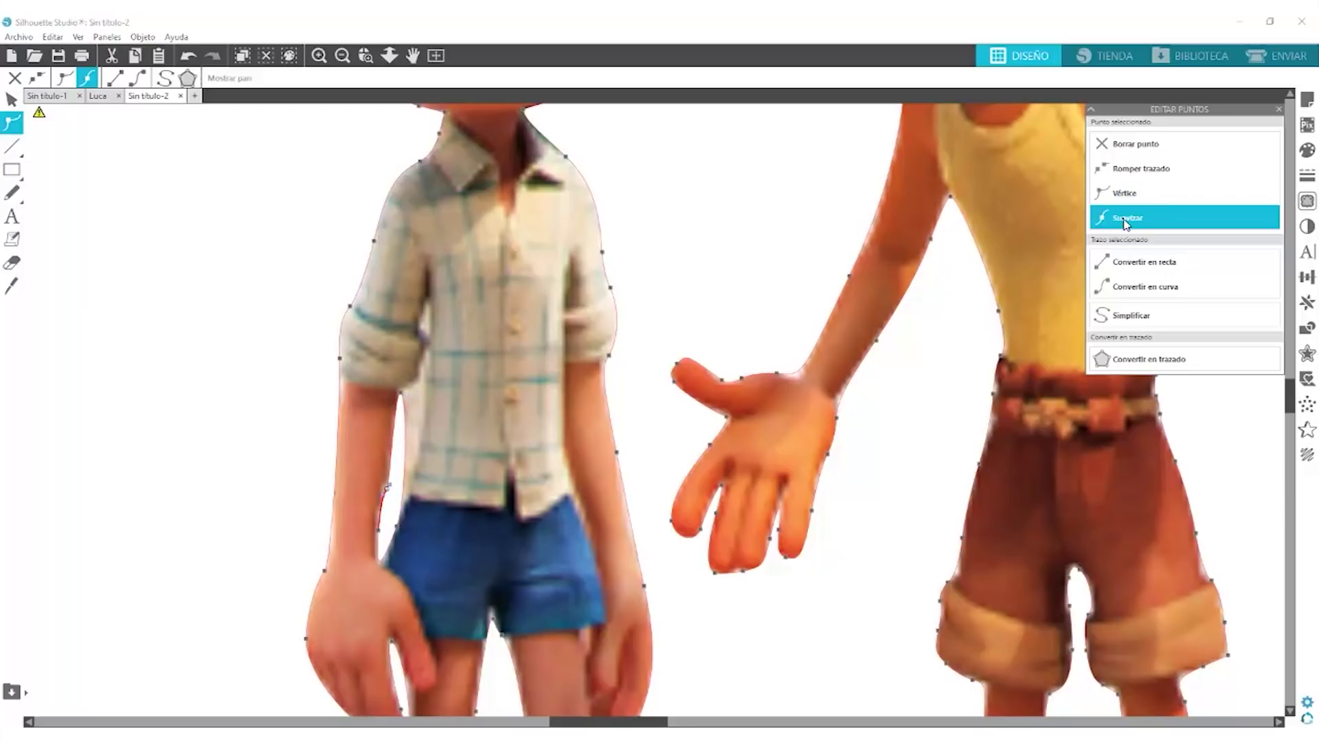
click(403, 409)
drag(403, 408, 425, 386)
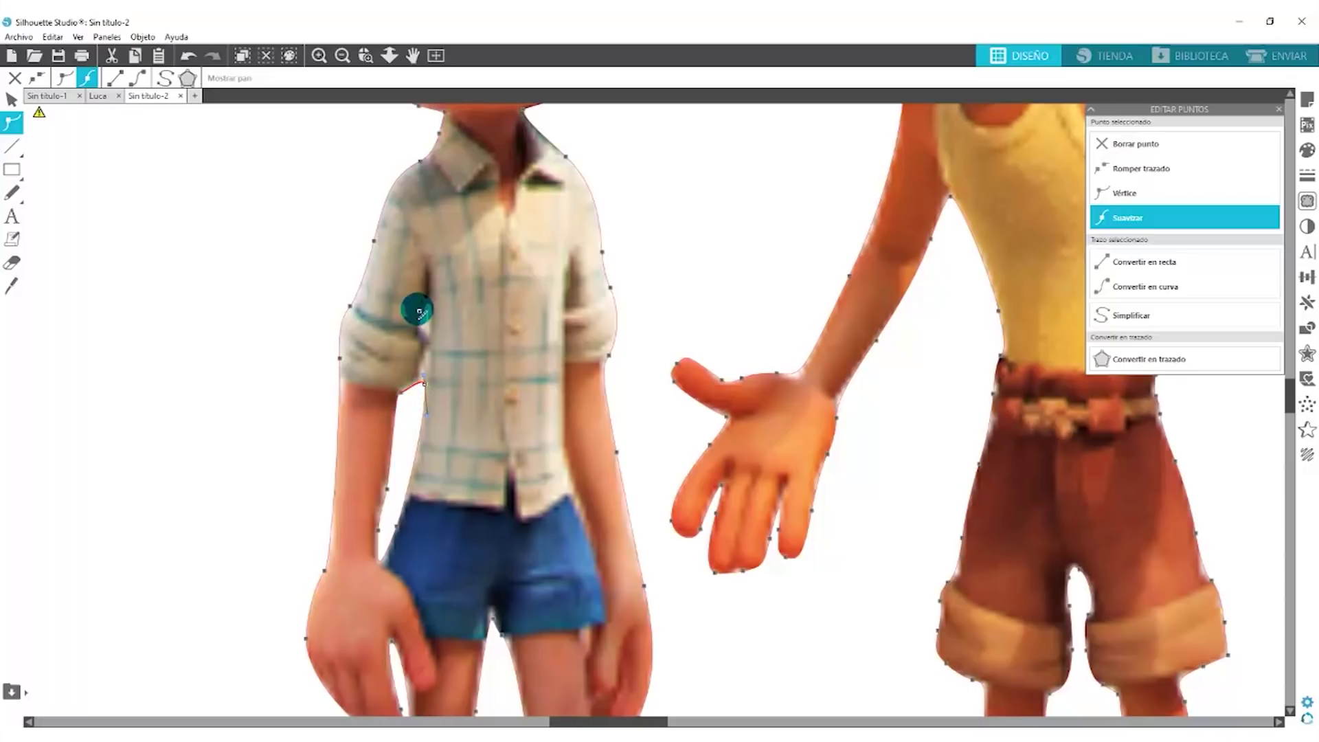
Check the remaining outline down to both characters' feet, and finish editing points with the whole cutout in view on the page
scroll(457, 512, down, 2)
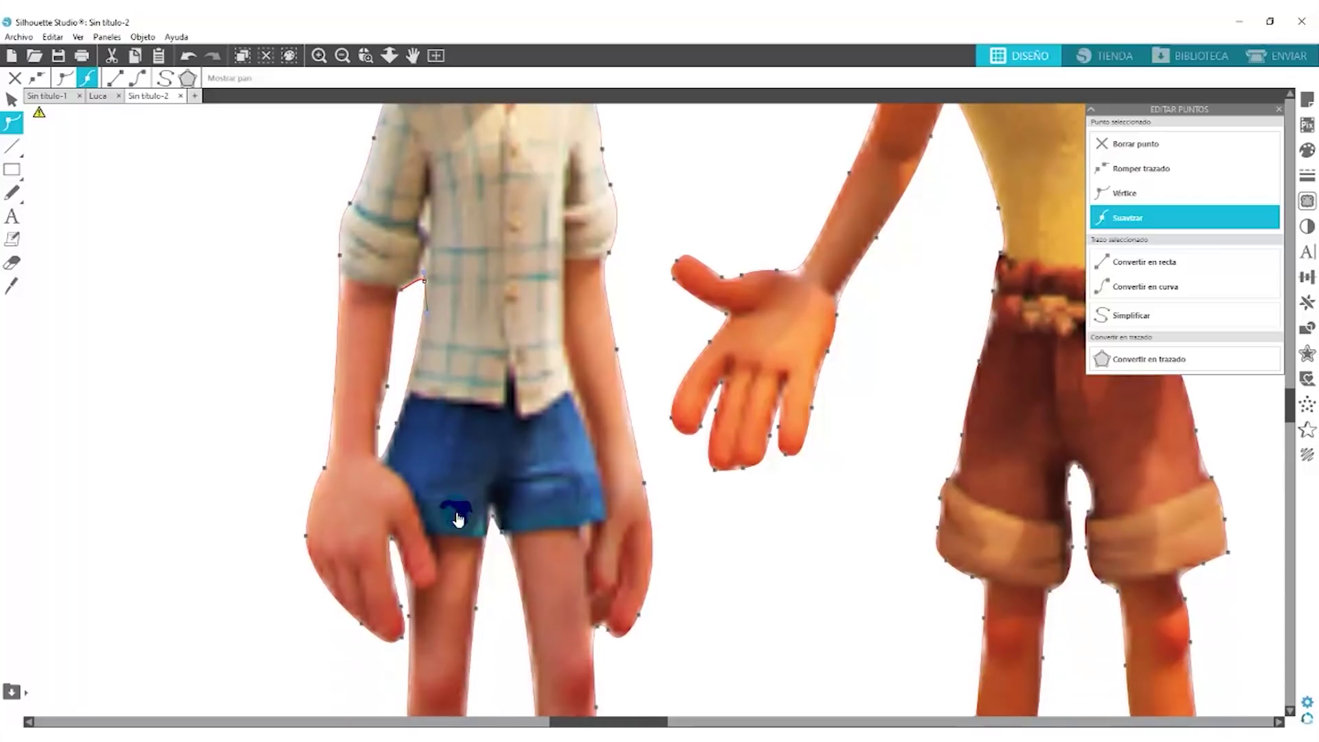
scroll(457, 518, down, 3)
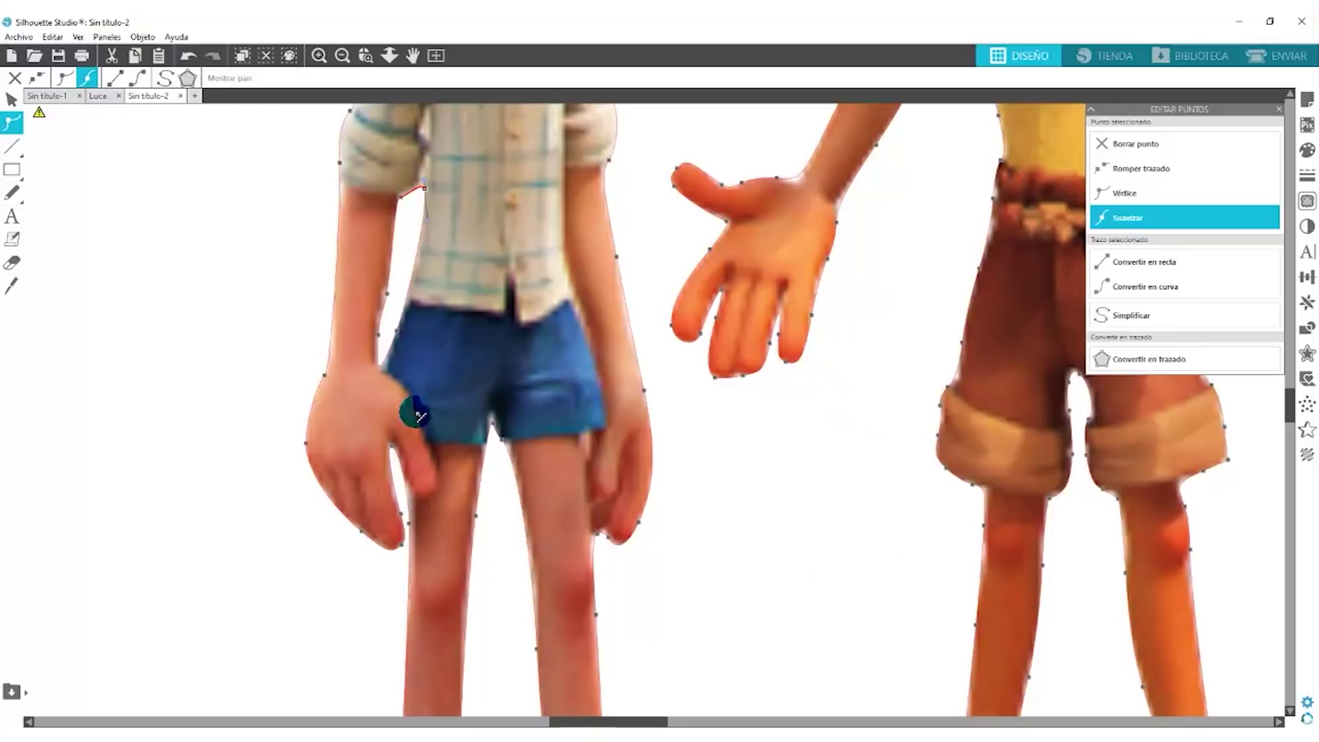
scroll(665, 538, down, 1)
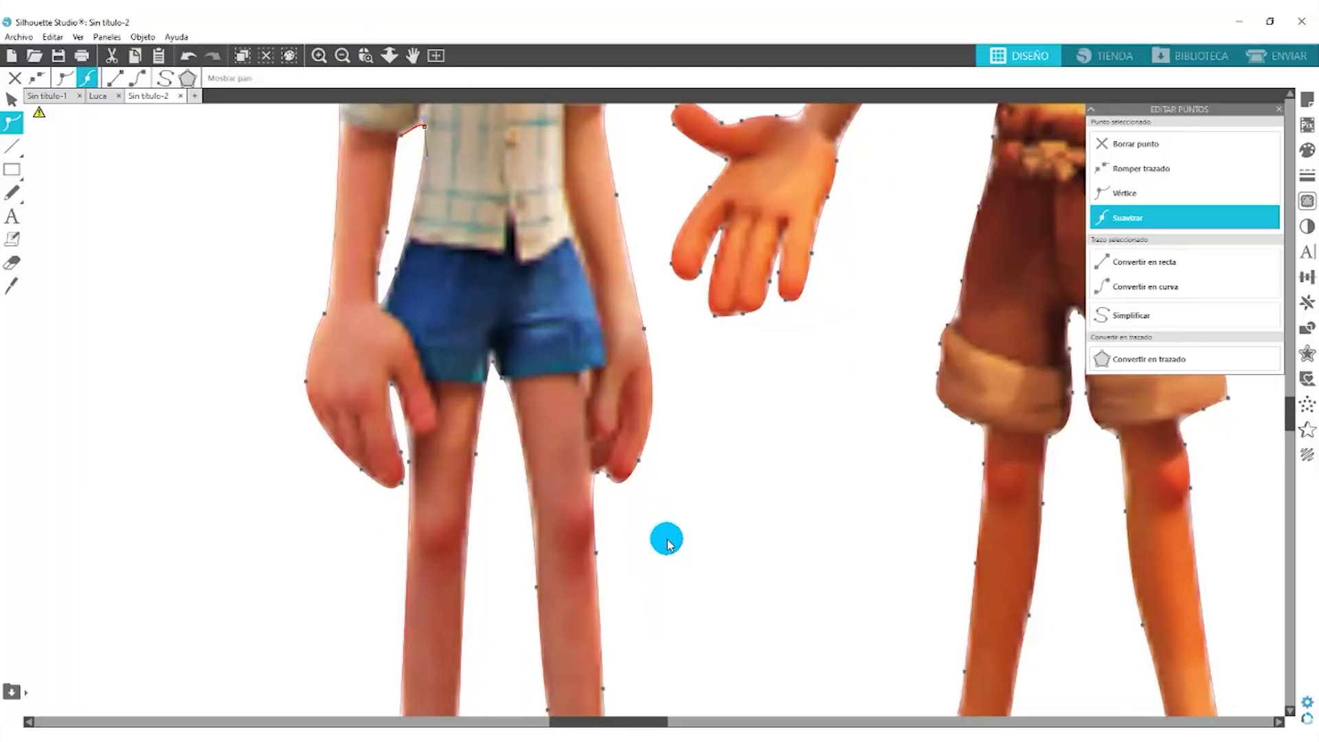
scroll(667, 543, down, 3)
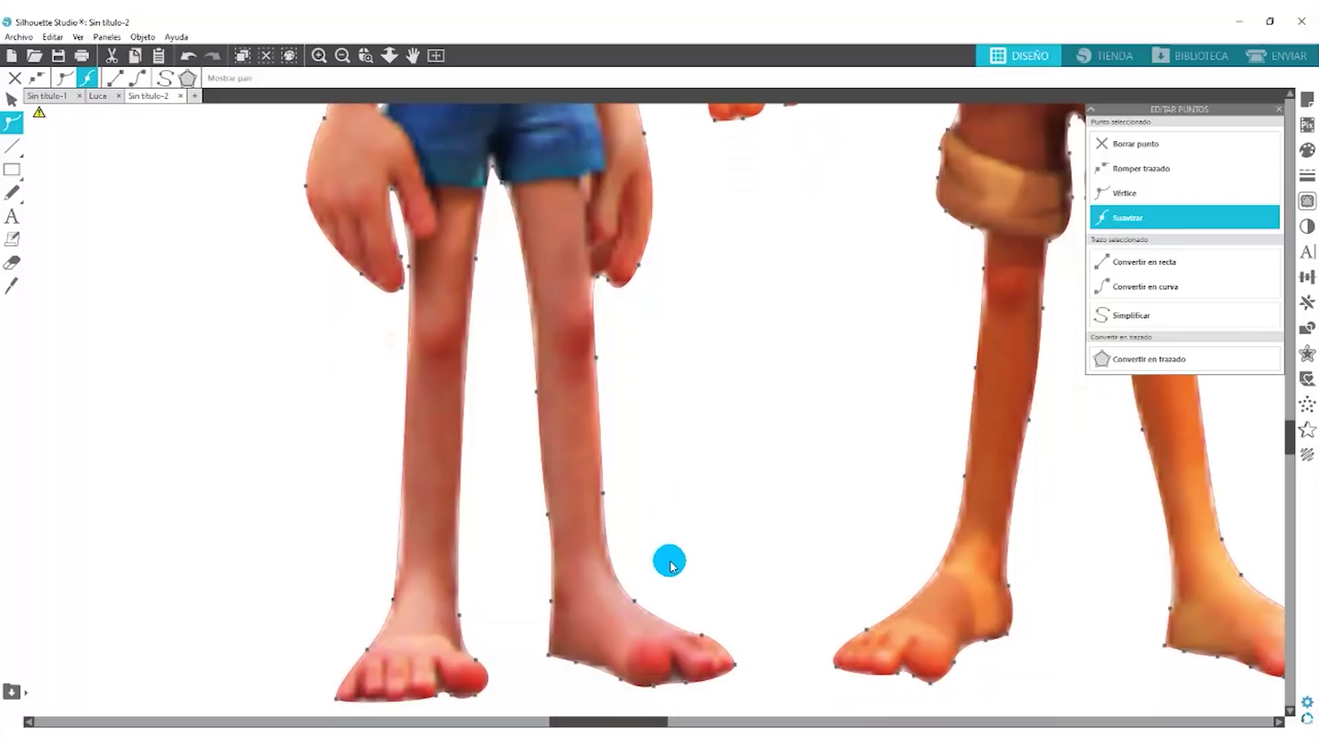
scroll(670, 561, up, 1)
click(340, 56)
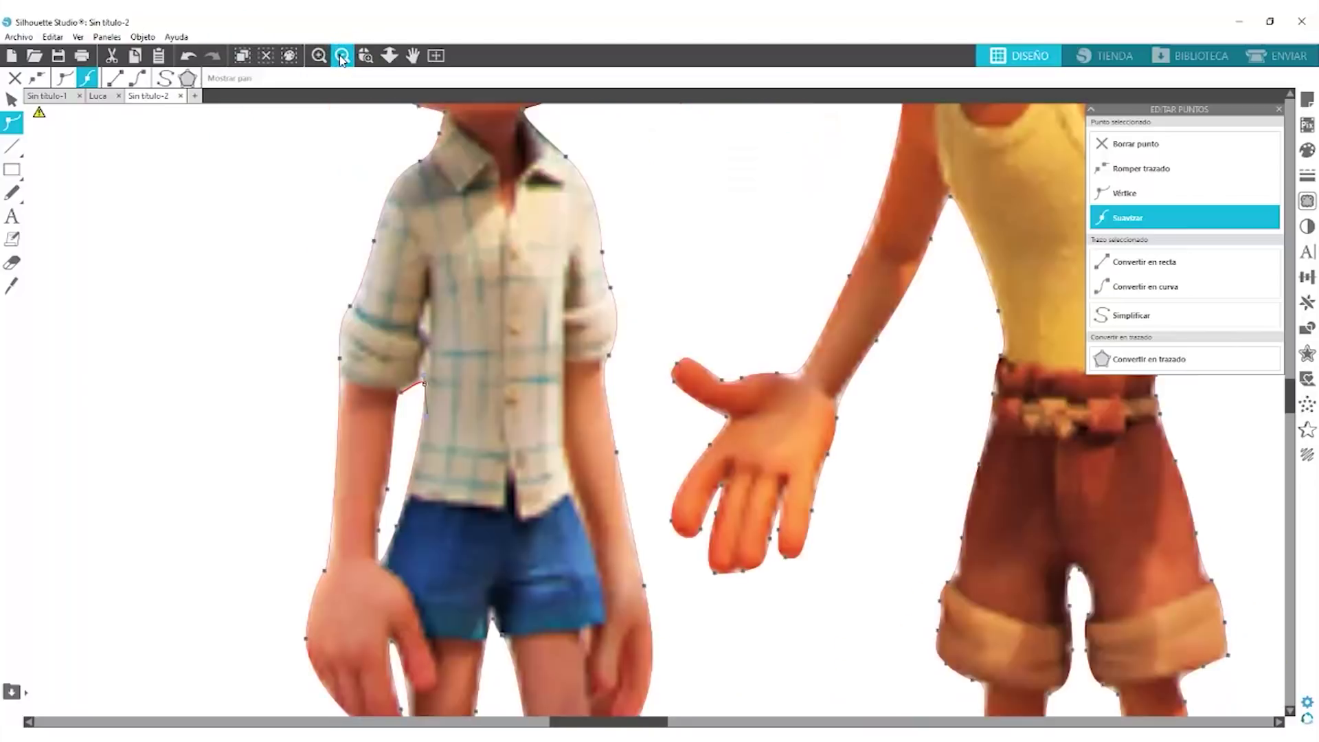
click(340, 57)
click(340, 56)
click(643, 503)
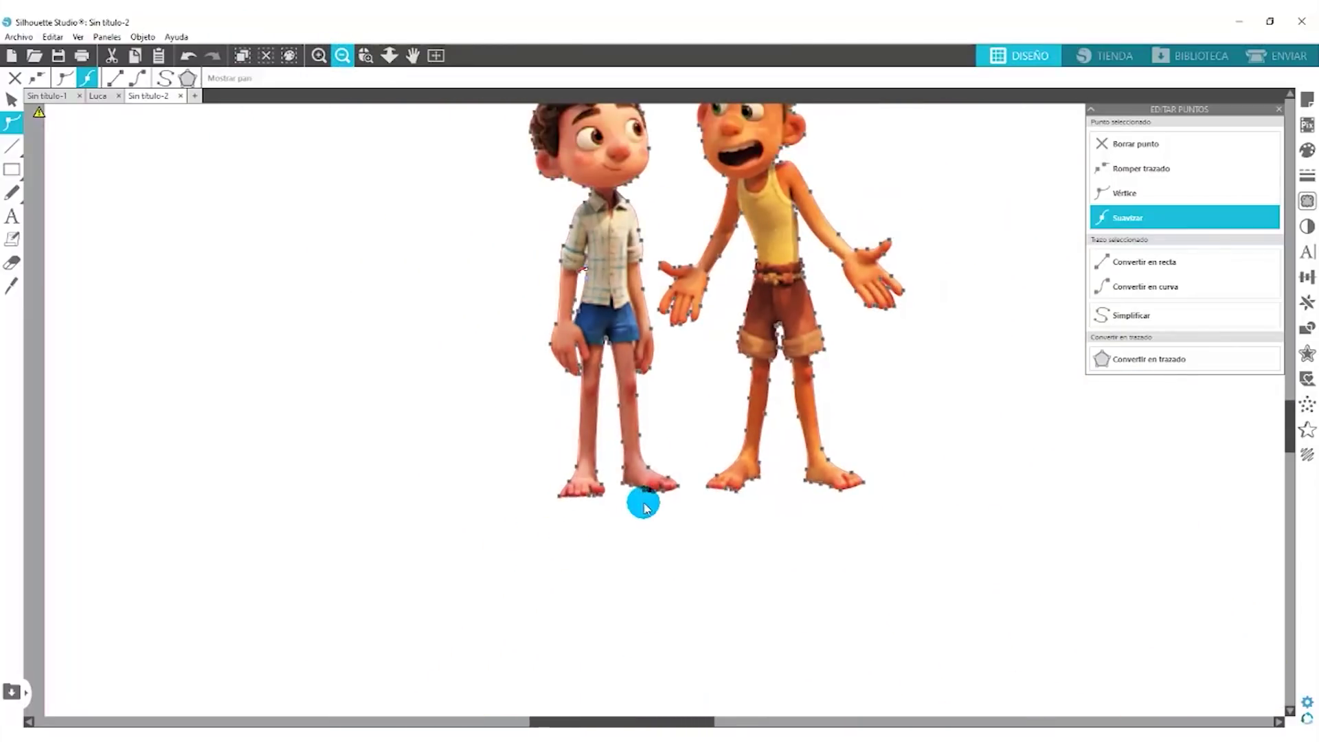
click(402, 226)
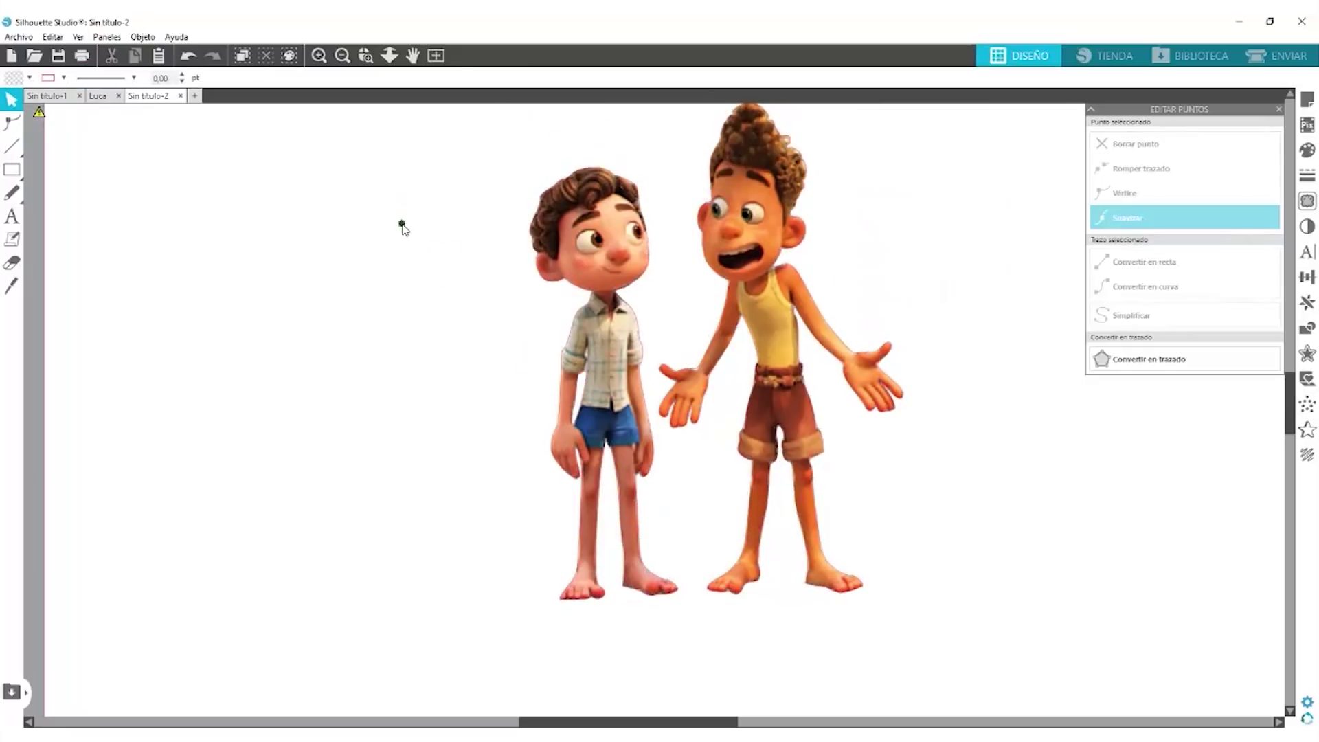
click(341, 59)
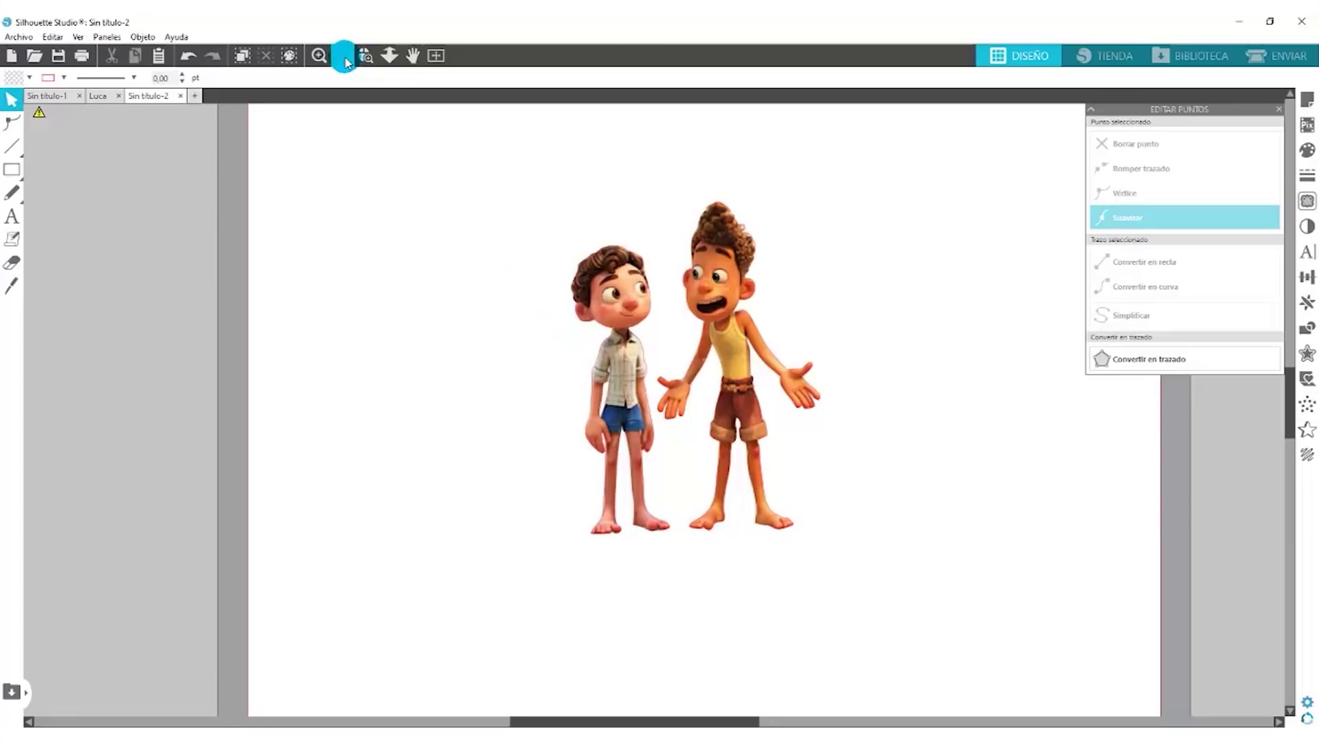
click(343, 59)
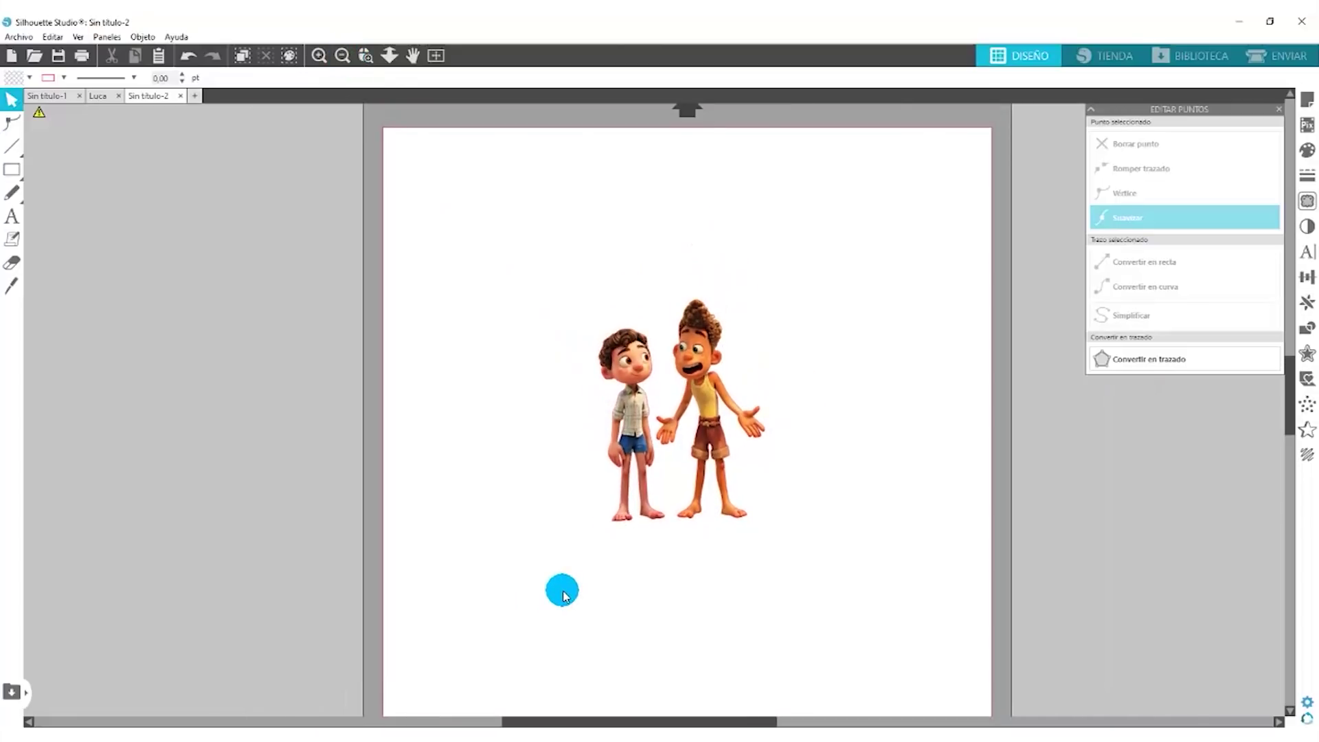